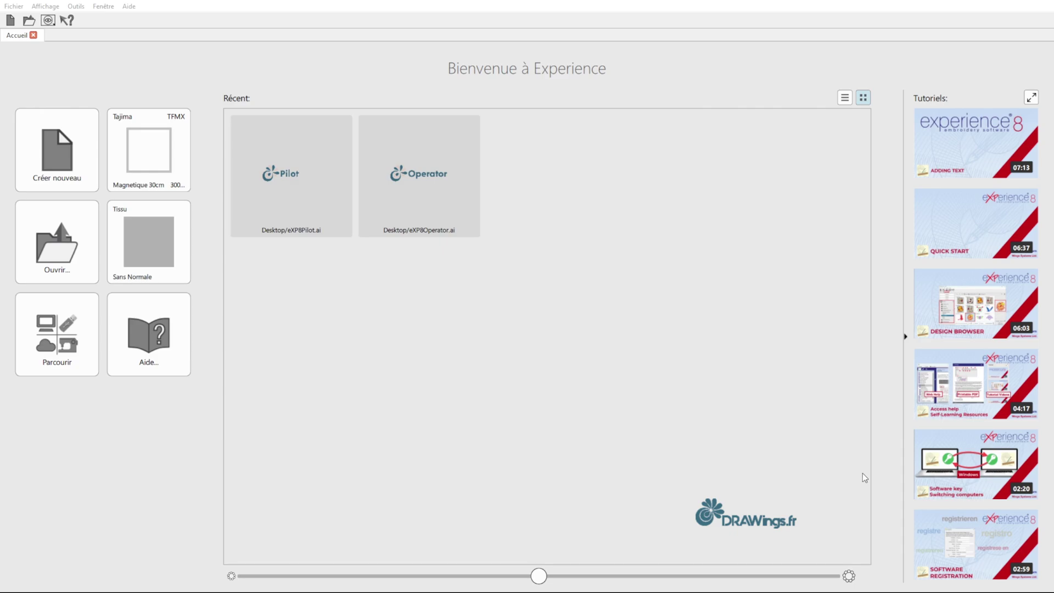
Step: Select the cross-stitch version of the tree picture, examine its stitches up close, and close the design
scroll(454, 359, "down", 3)
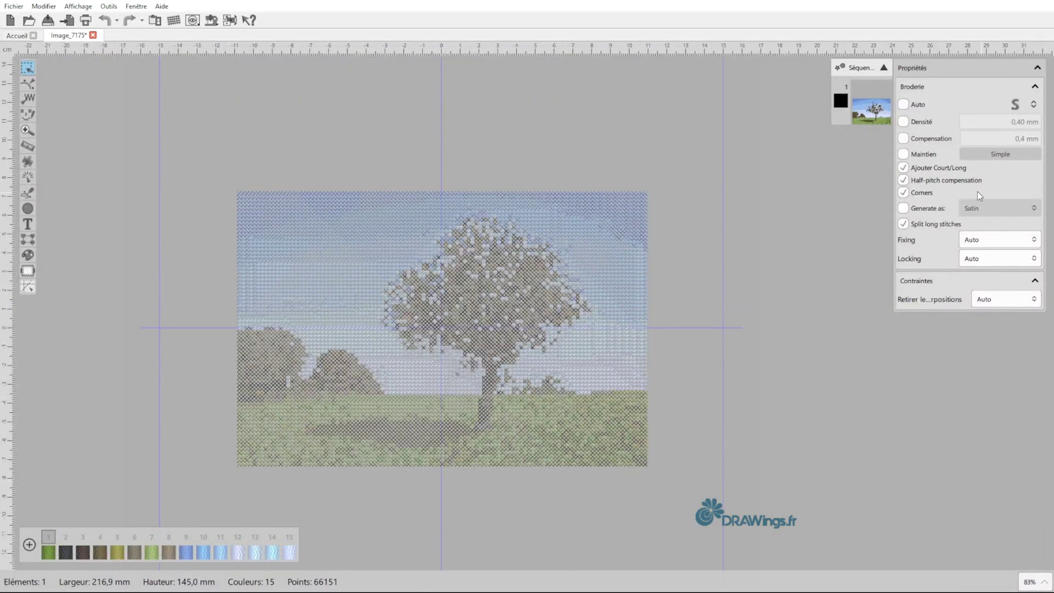
left_click(620, 314)
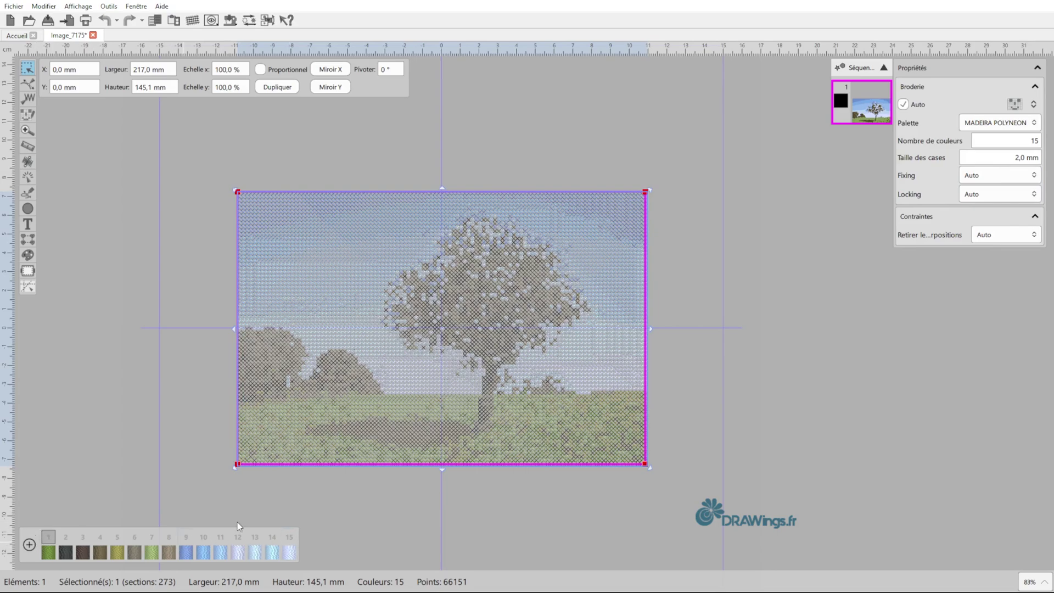
scroll(351, 386, "up", 3)
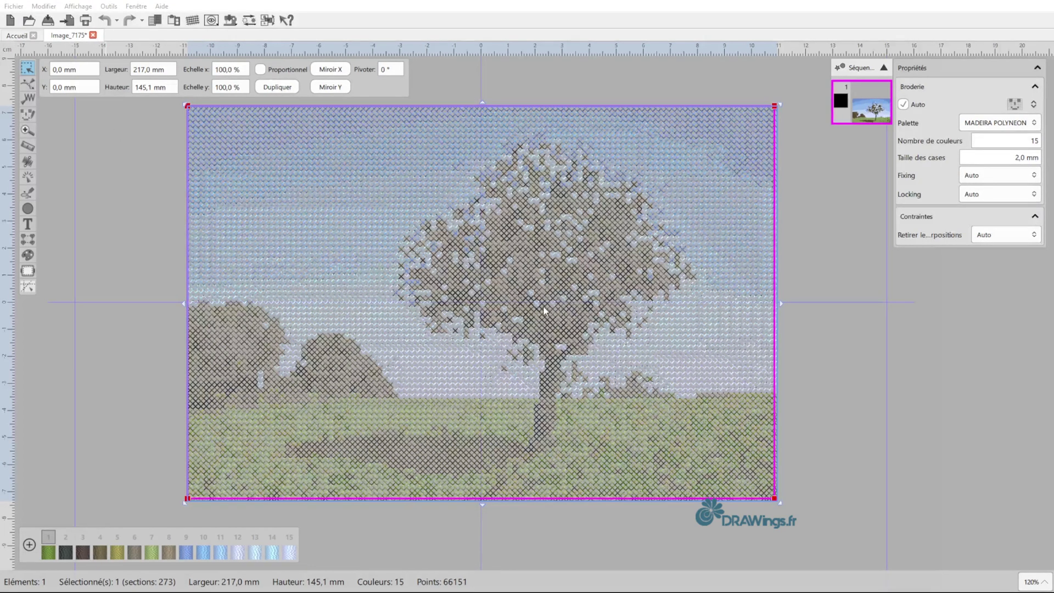
key("ctrl+w")
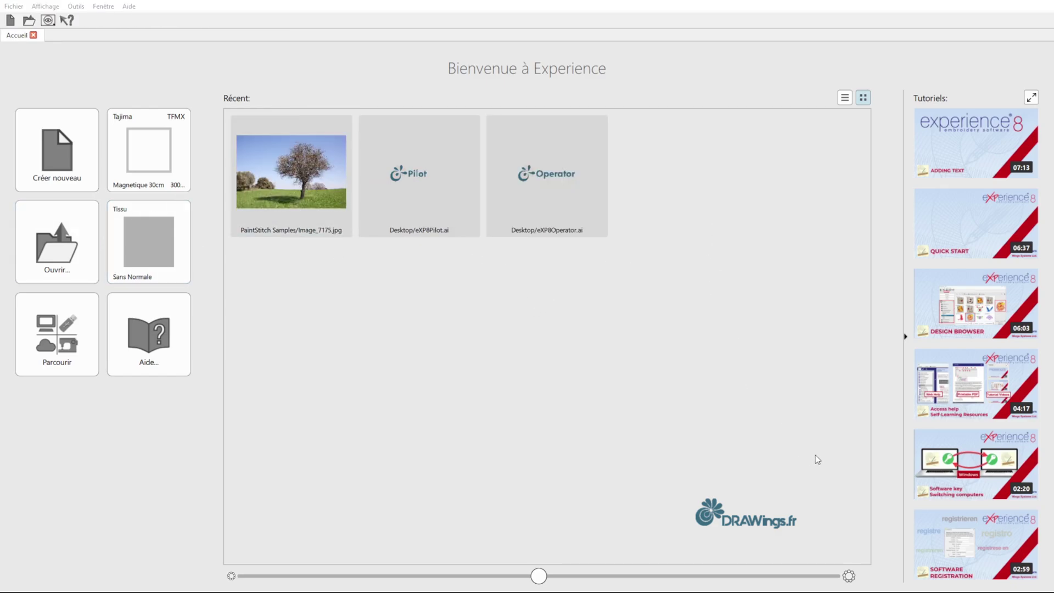
Step: Bring in Image_7175 as a stitched picture, select it, and turn off its Auto and Monochrome options
key("Return")
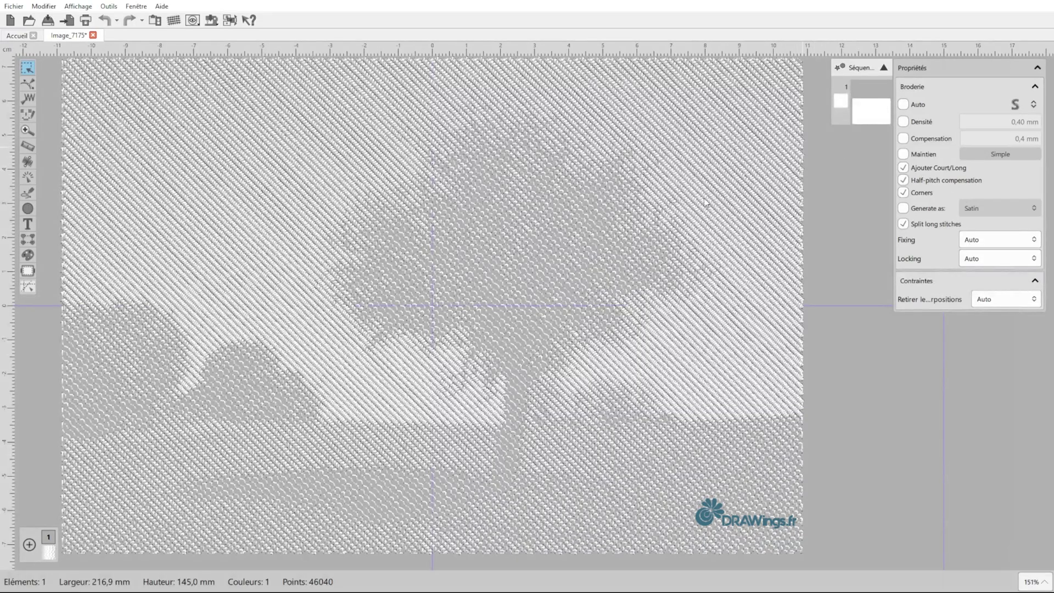
scroll(544, 274, "down", 3)
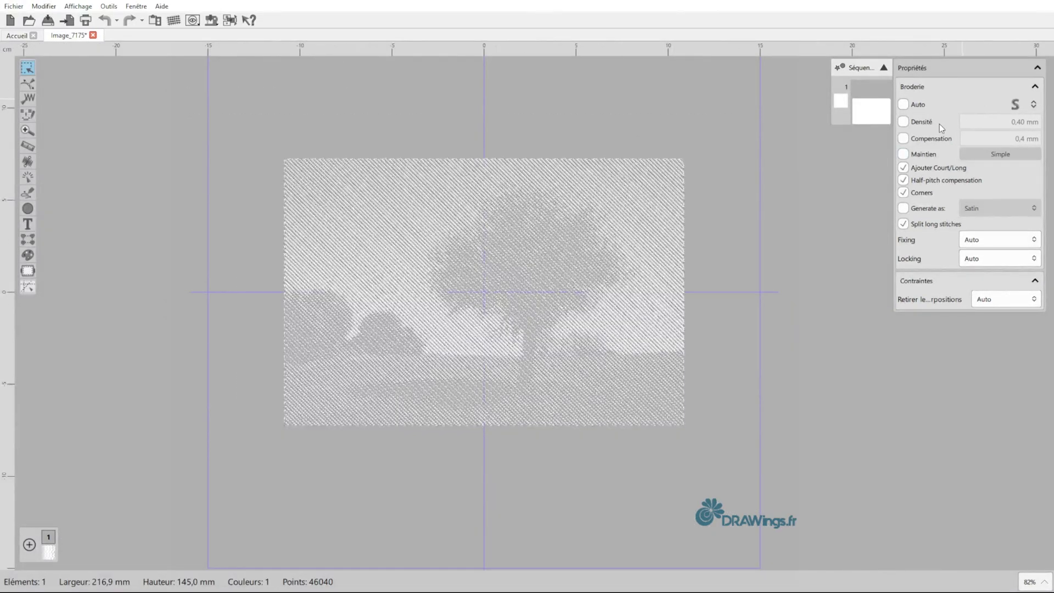
key("ctrl+a")
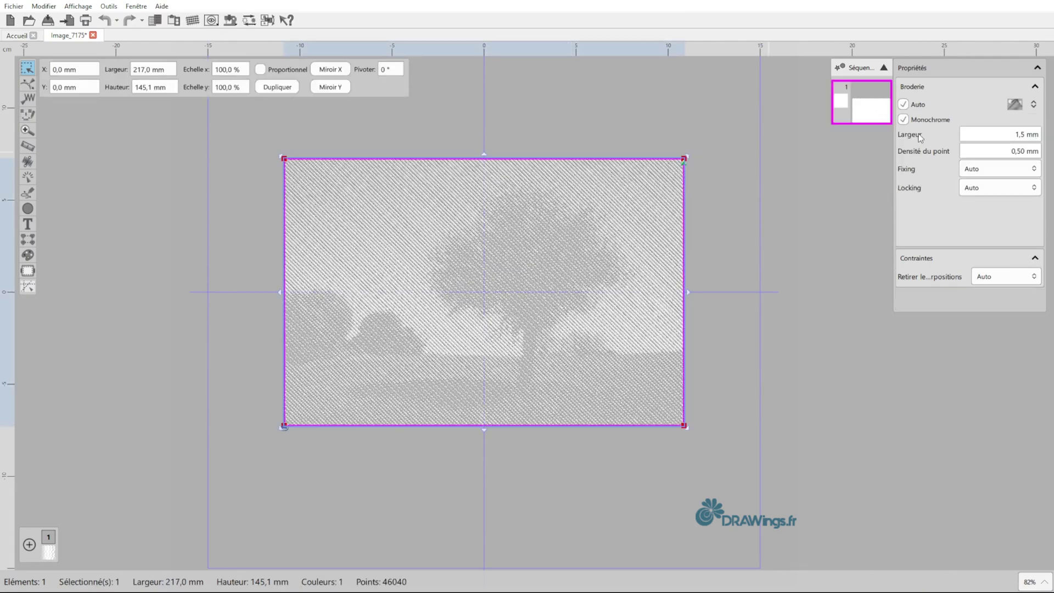
left_click(903, 103)
left_click(903, 119)
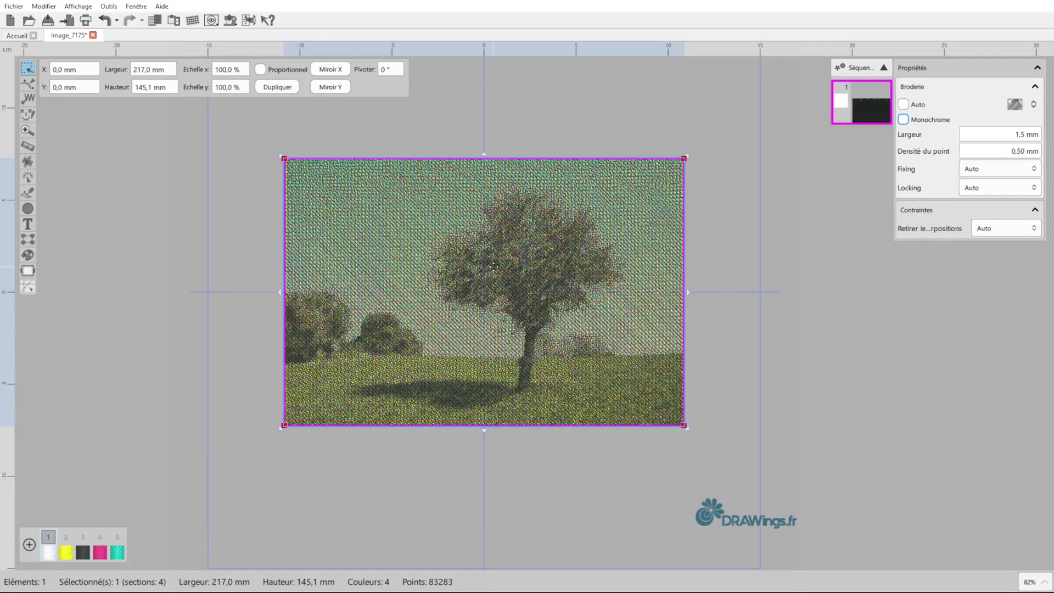
Step: Examine the coloured stitch lines around the tree up close and close the picture design
scroll(483, 247, "up", 7)
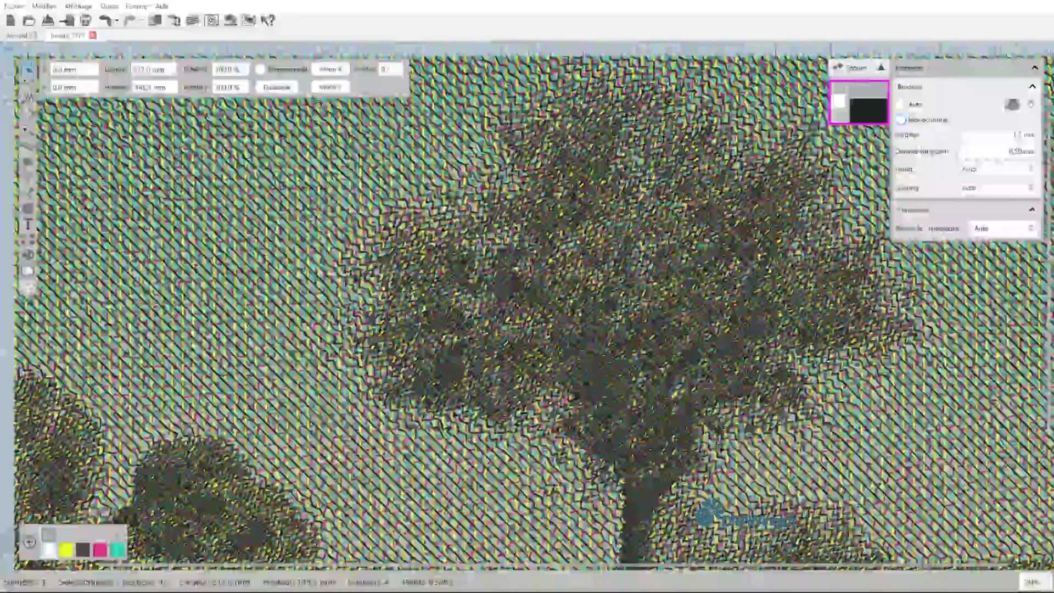
scroll(483, 247, "up", 2)
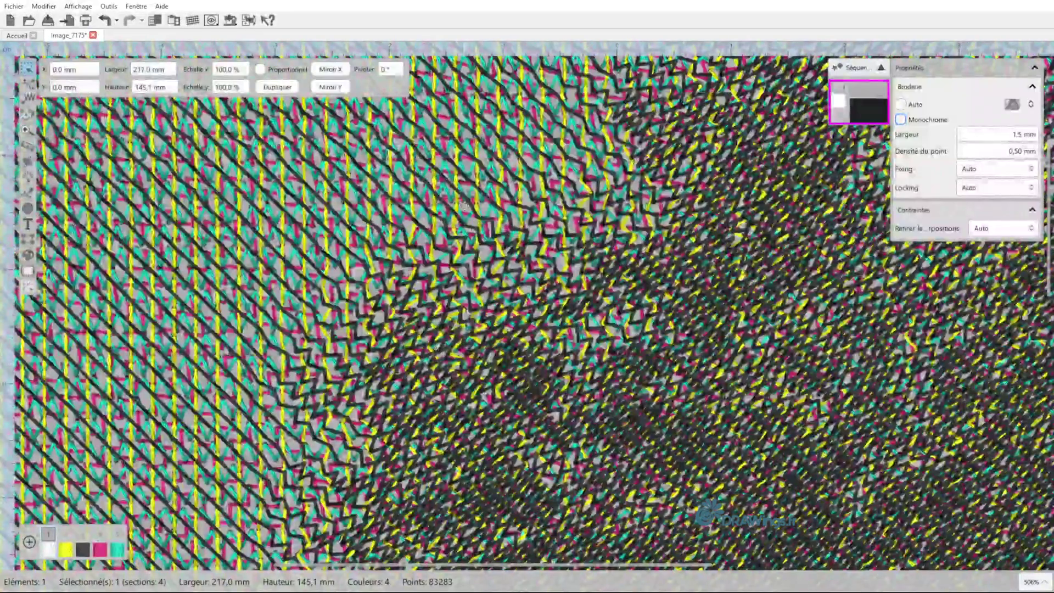
scroll(483, 247, "down", 8)
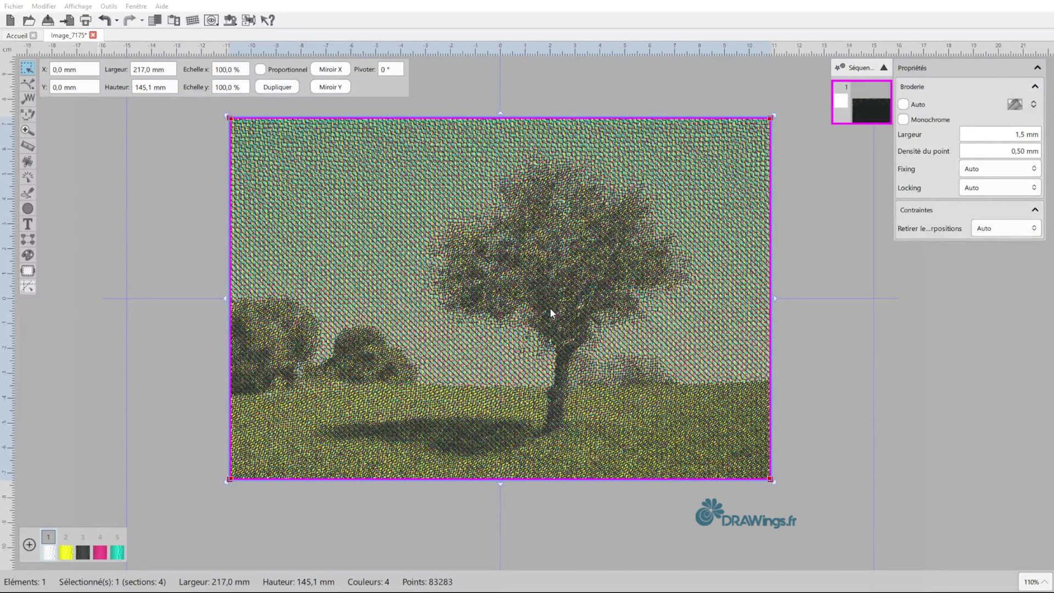
key("ctrl+w")
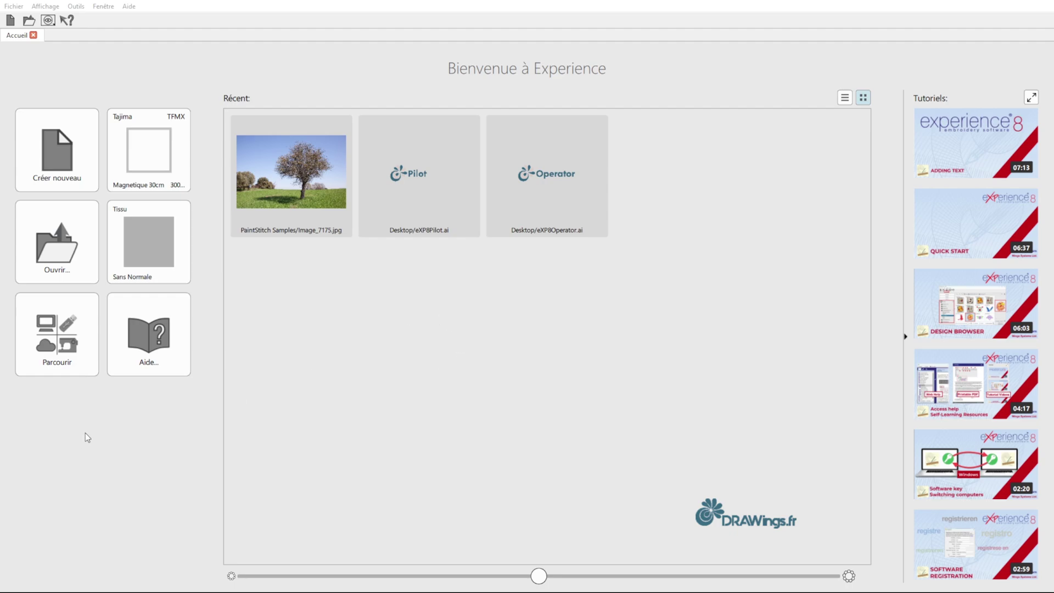
Step: Change the eagle's red feather object from Remplissage to Bourdon stitching and deselect it
left_click(497, 316)
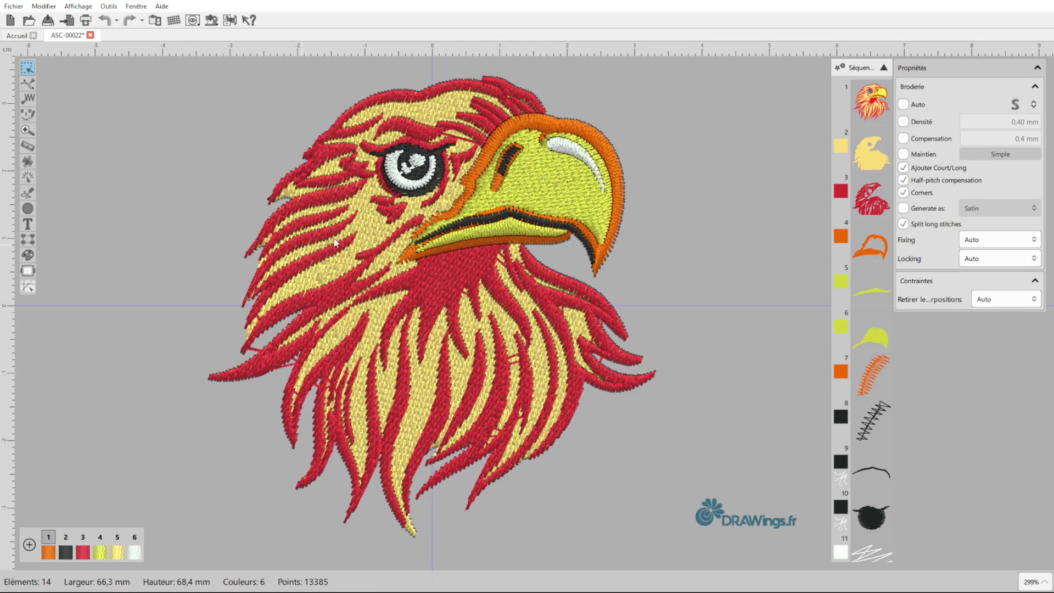
scroll(384, 252, "down", 2)
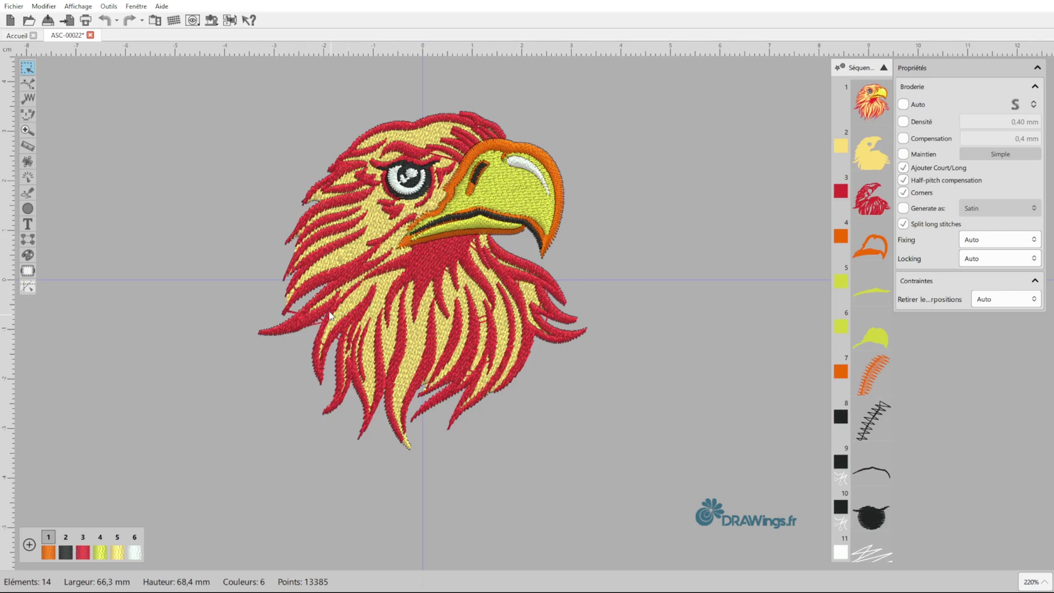
left_click(293, 328)
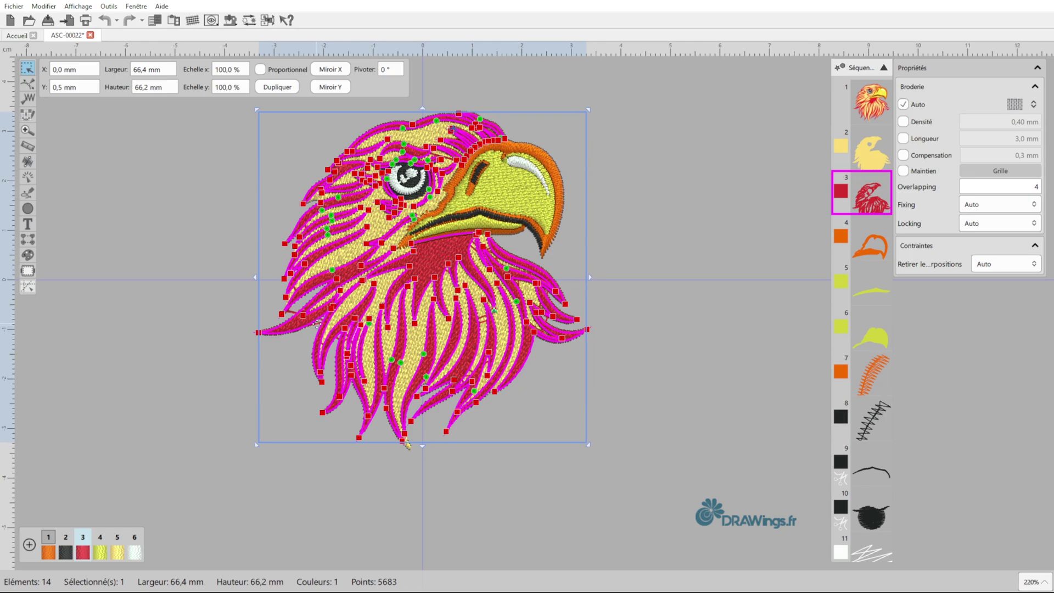
left_click(1014, 104)
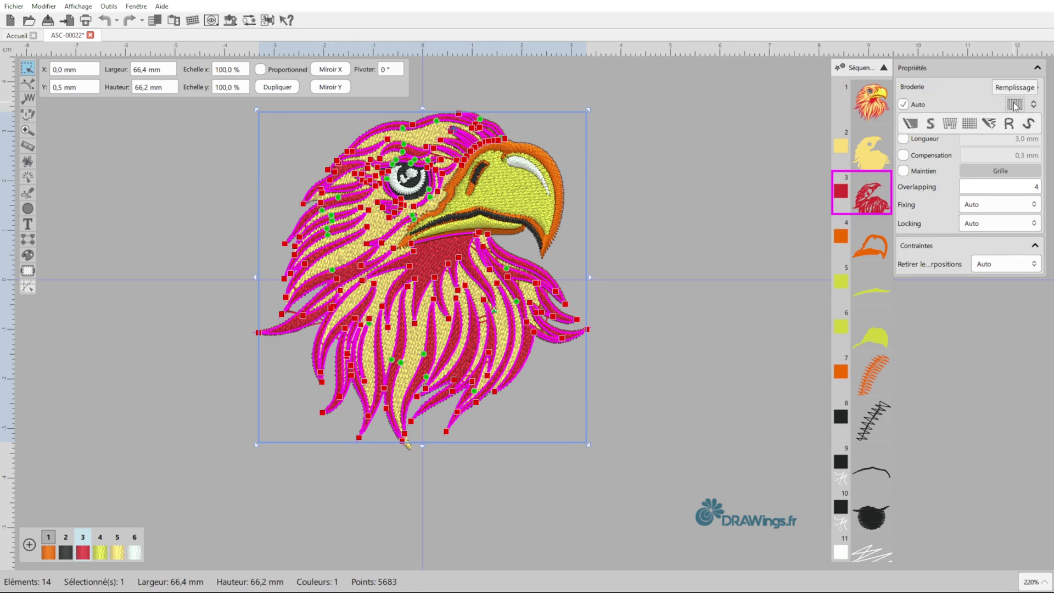
left_click(933, 123)
left_click(671, 232)
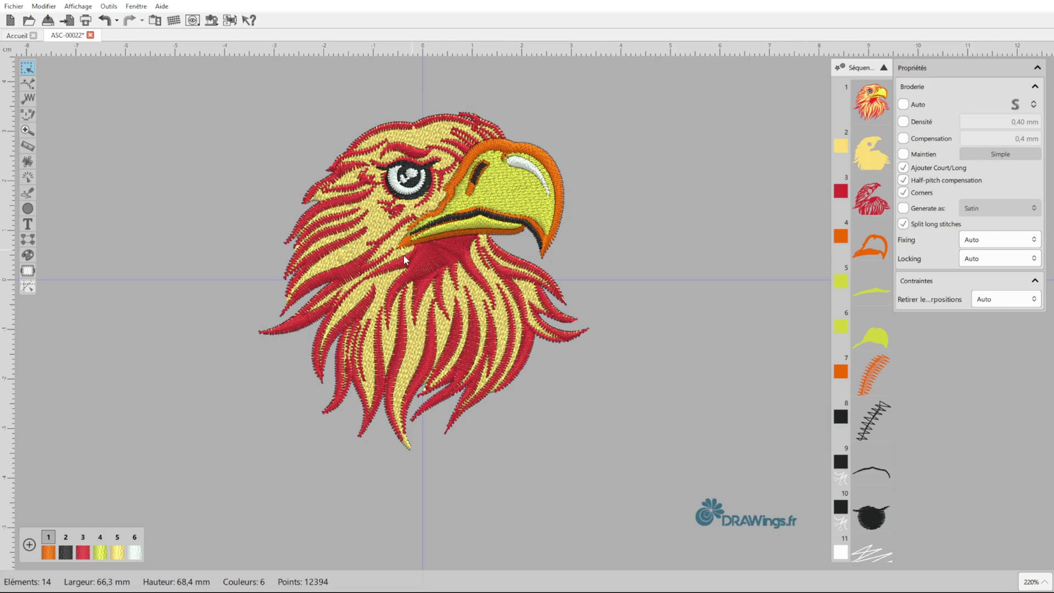
Step: Add three division lines across the red neck area below the beak to redirect its satin stitches
scroll(417, 239, "up", 1)
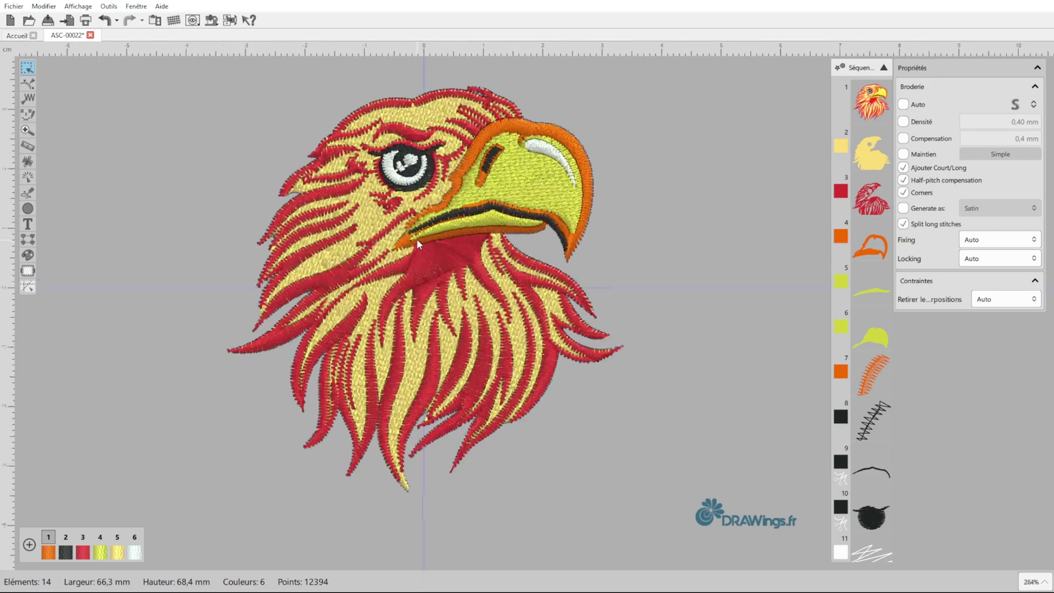
scroll(416, 238, "up", 2)
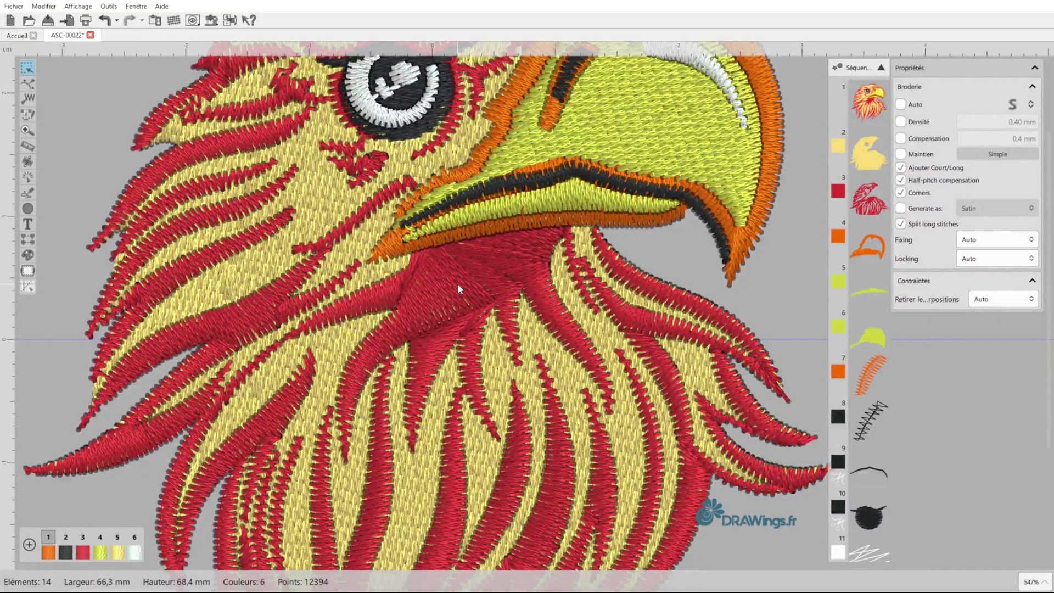
left_click(456, 283)
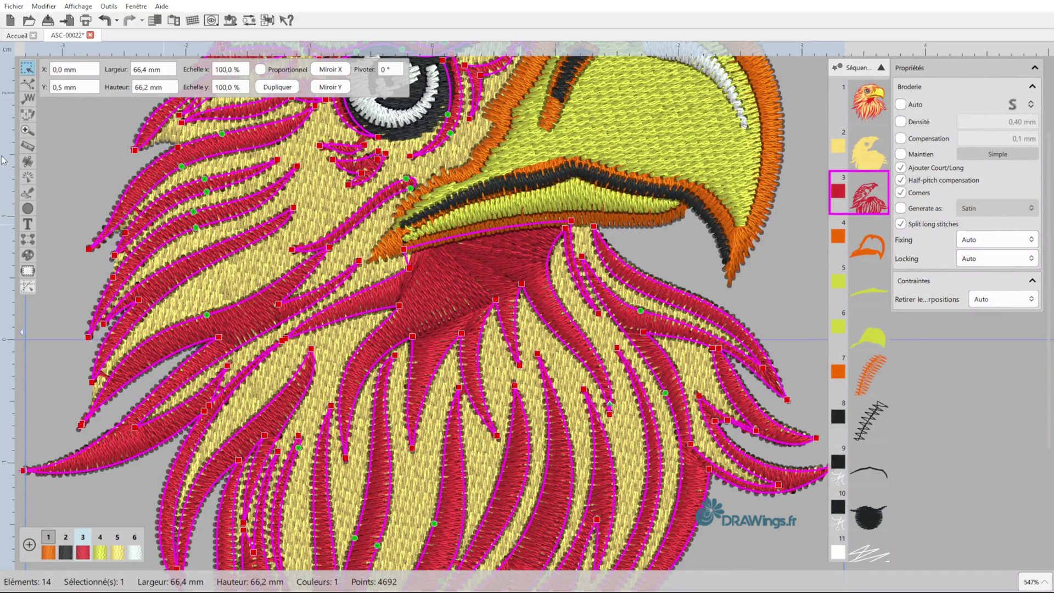
left_click(29, 162)
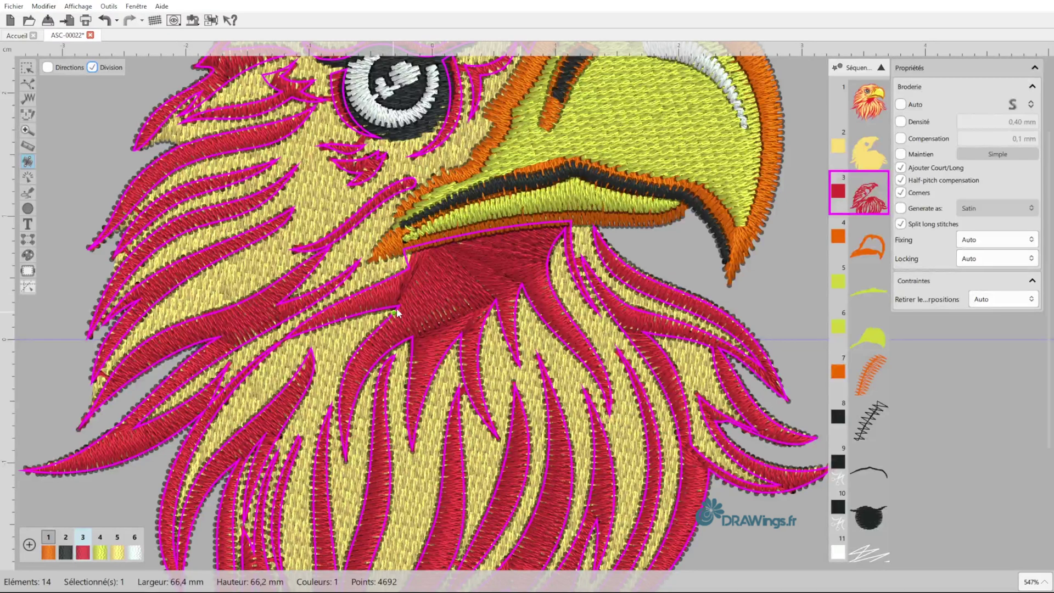
left_click_drag(401, 305, 498, 231)
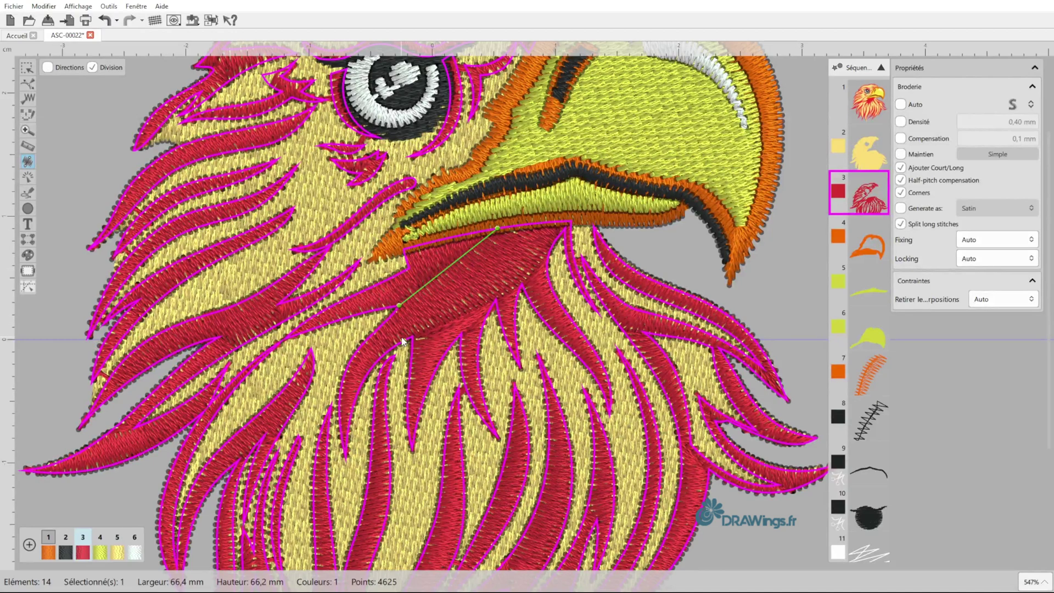
left_click_drag(413, 336, 422, 287)
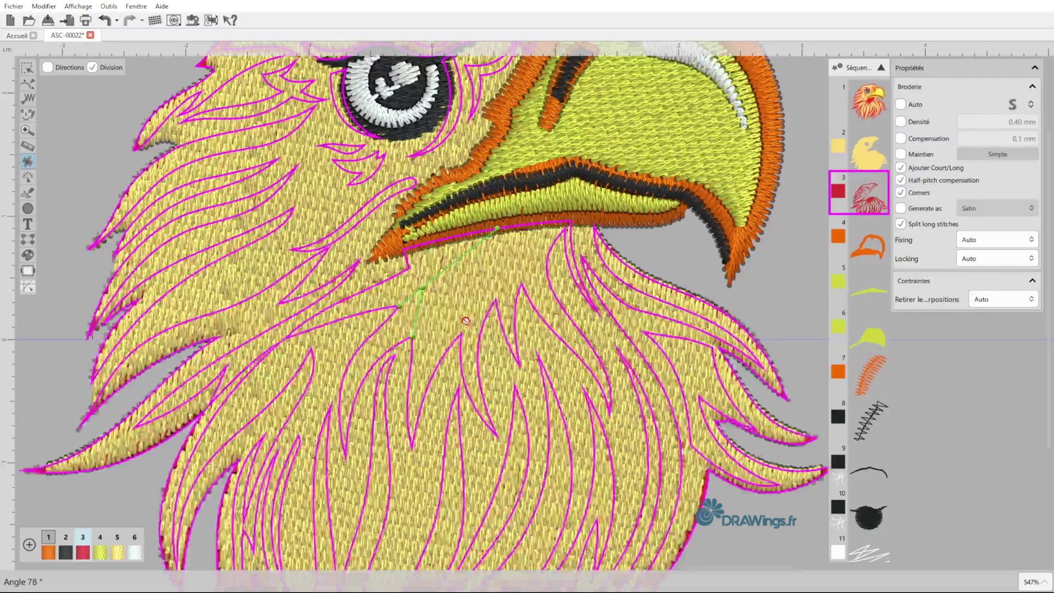
left_click(462, 332)
left_click_drag(465, 318, 515, 226)
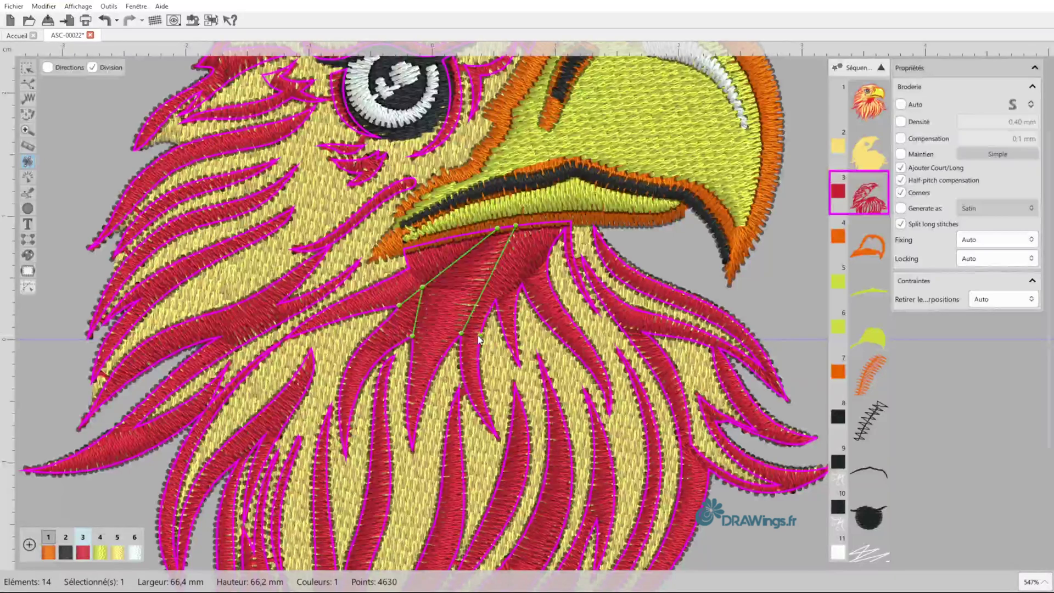
left_click(26, 68)
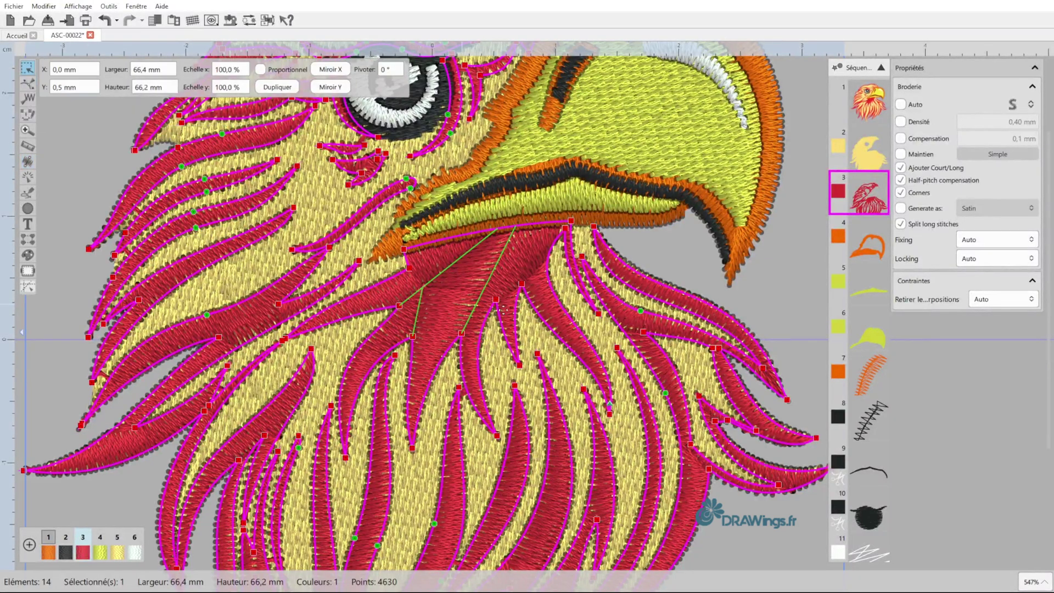
Step: Break the red feather object into separate parts and recombine all of them except the neck piece below the beak
key("ctrl+0")
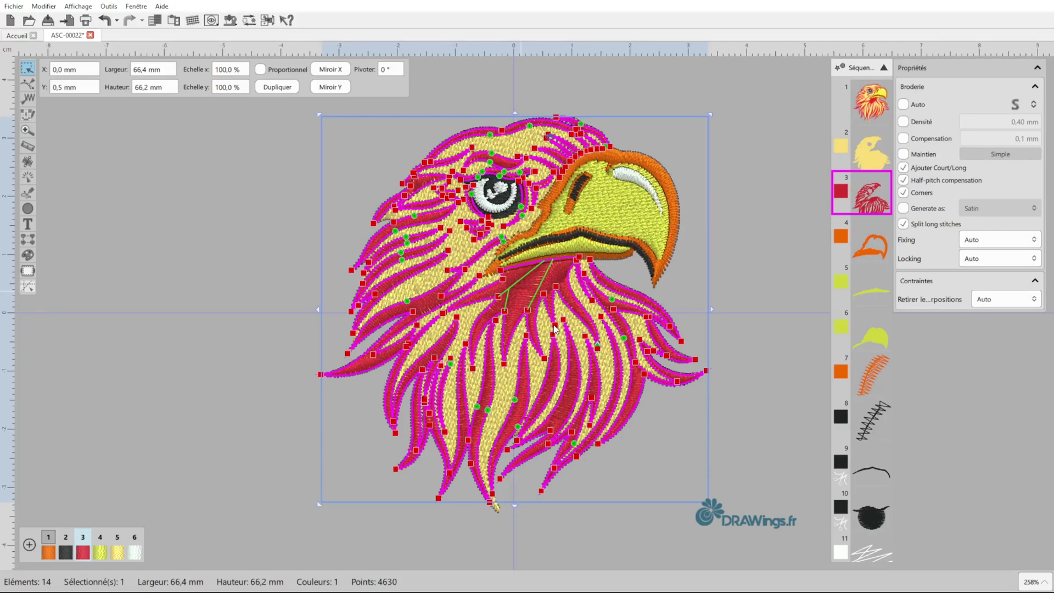
key("ctrl+u")
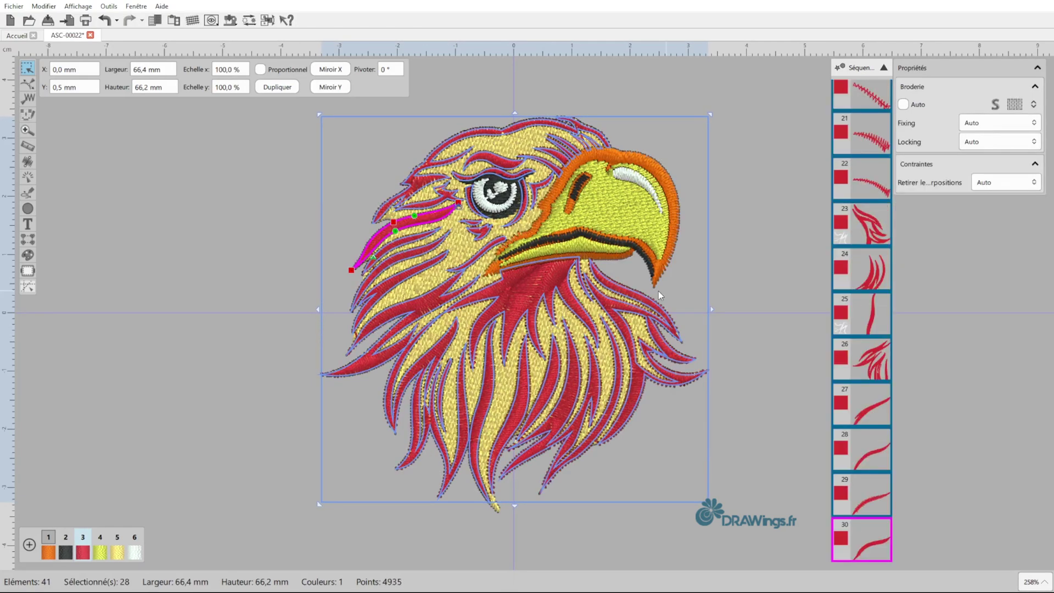
scroll(858, 222, "up", 5)
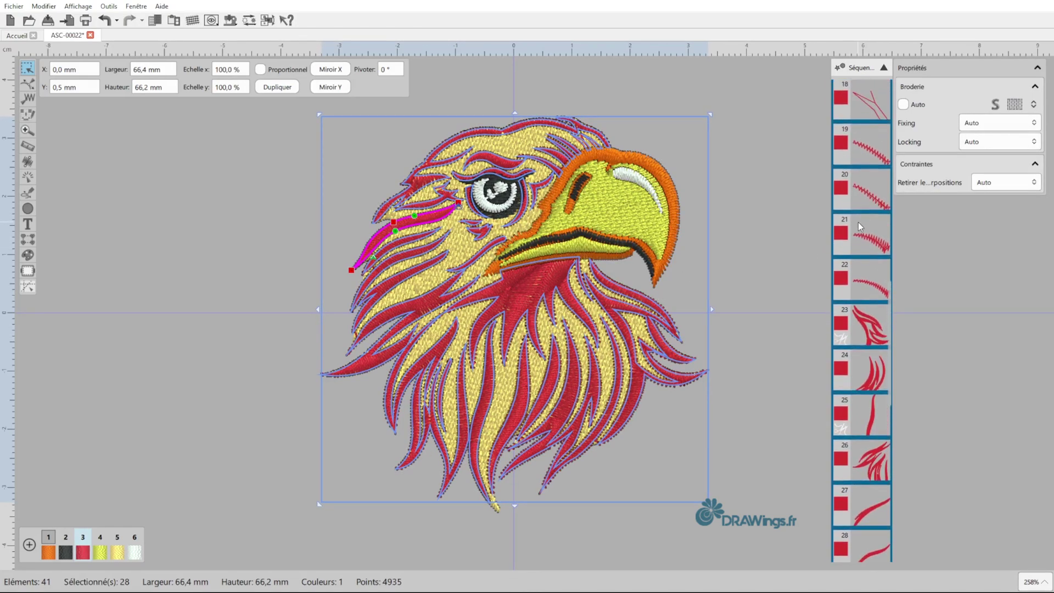
scroll(858, 222, "up", 5)
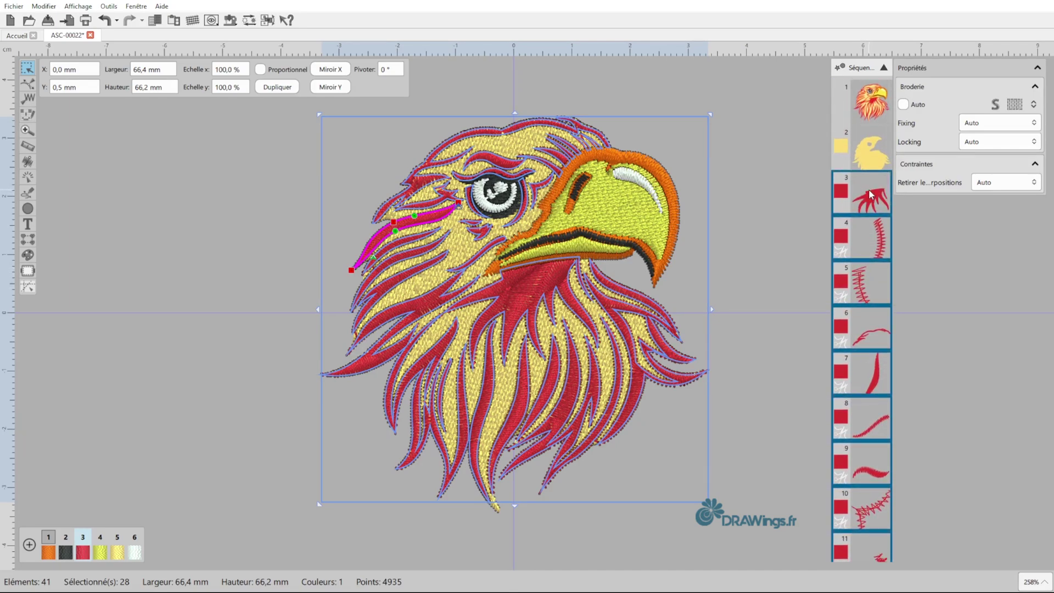
left_click(870, 194, "ctrl")
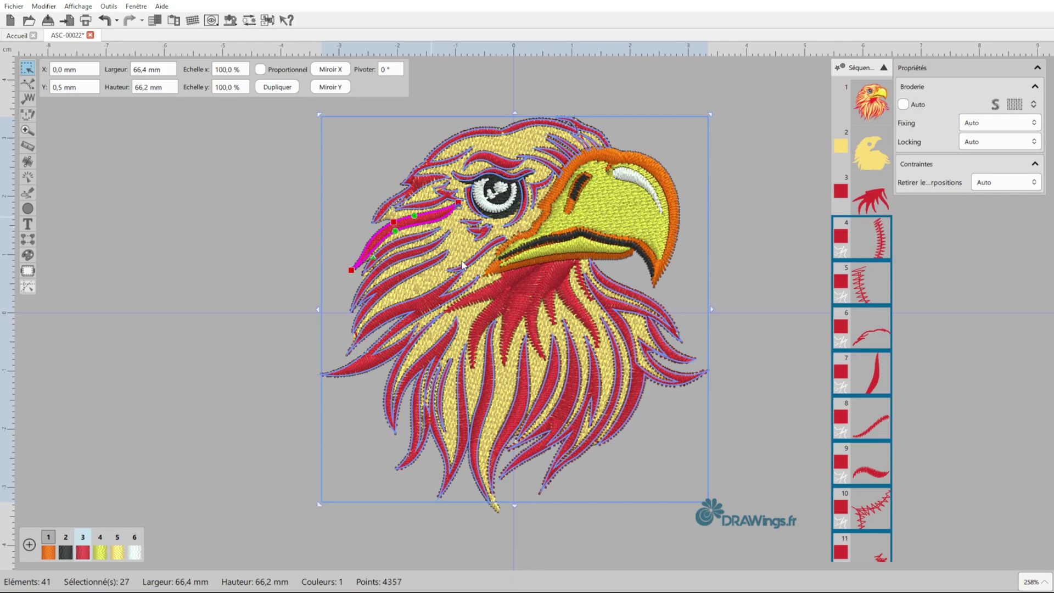
key("ctrl+g")
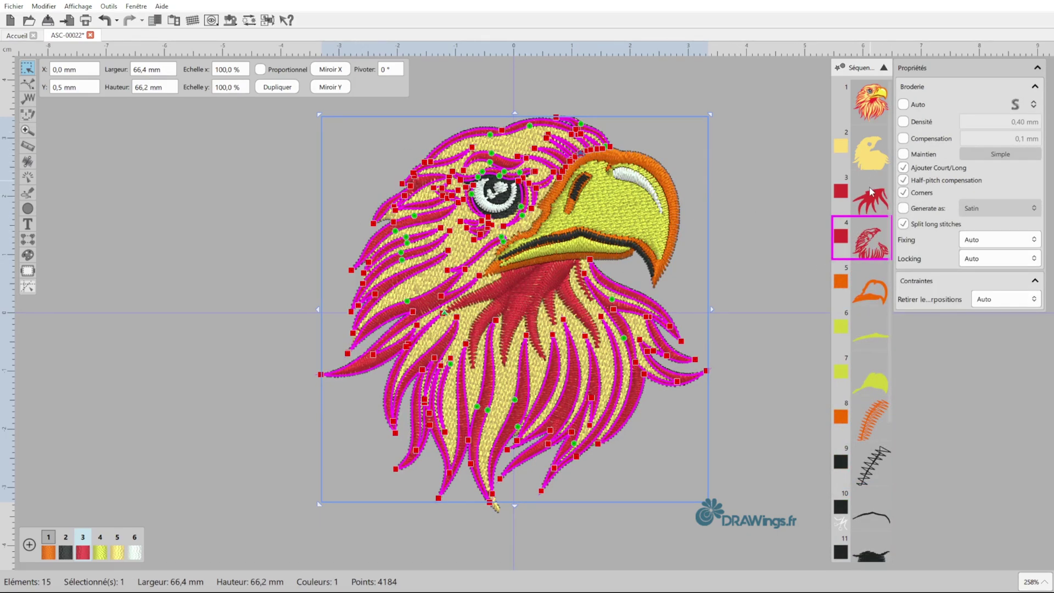
Step: Change the separate red neck piece from Bourdon to Remplissage stitching and deselect it
left_click(872, 206)
left_click(1016, 105)
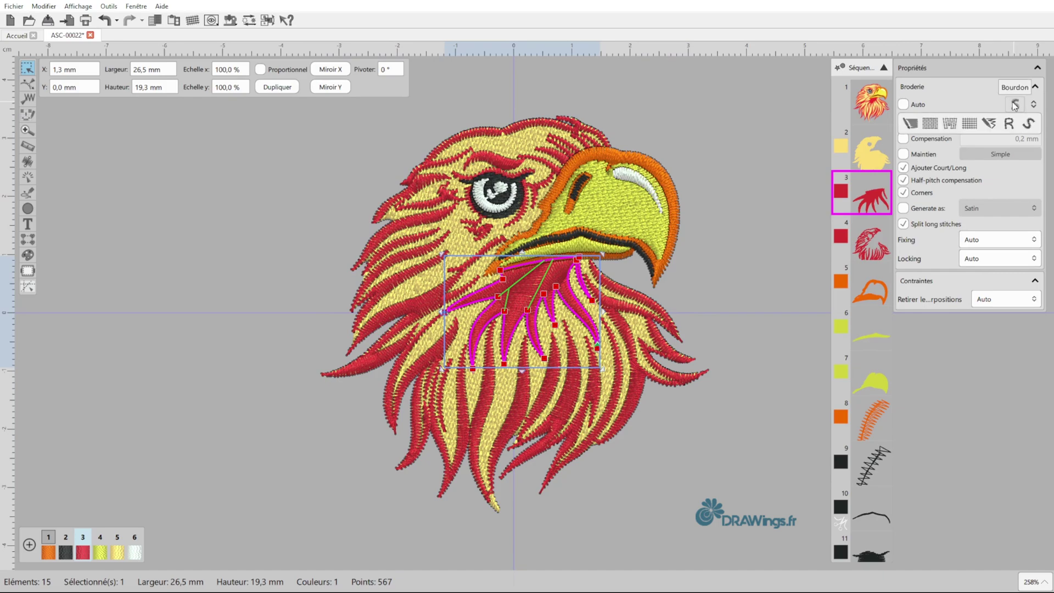
left_click(929, 127)
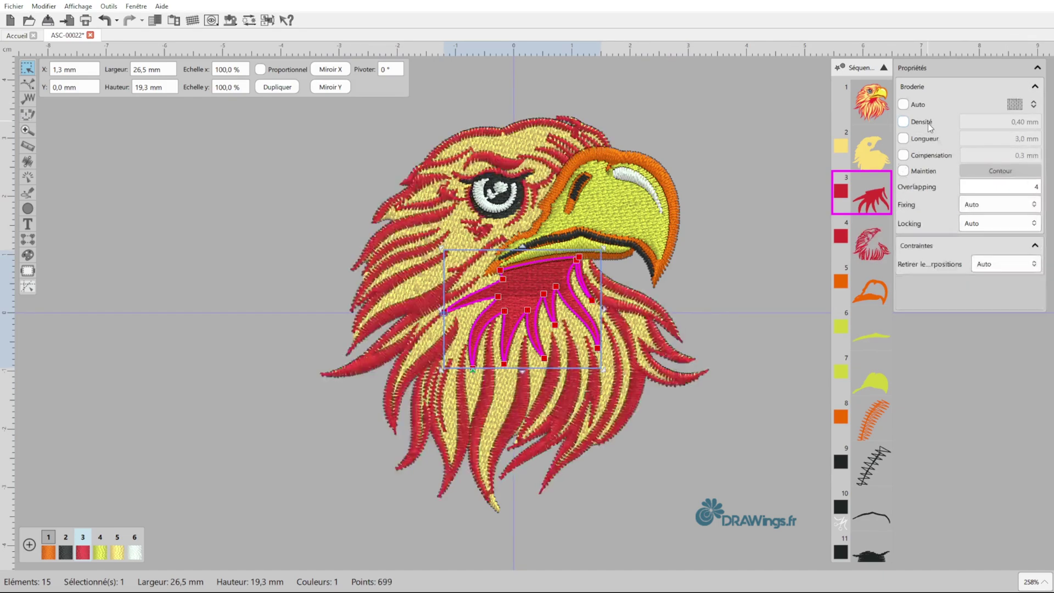
left_click(729, 248)
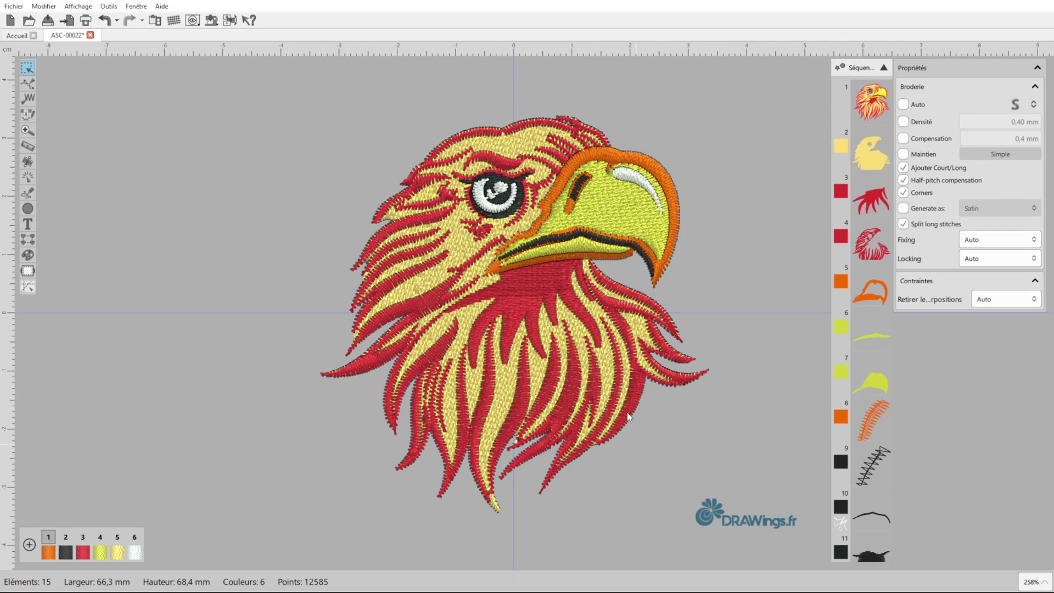
Step: Preview the eagle's stitch-out through to the last stitch, and review the yellow base layer before returning to object selection
left_click(27, 177)
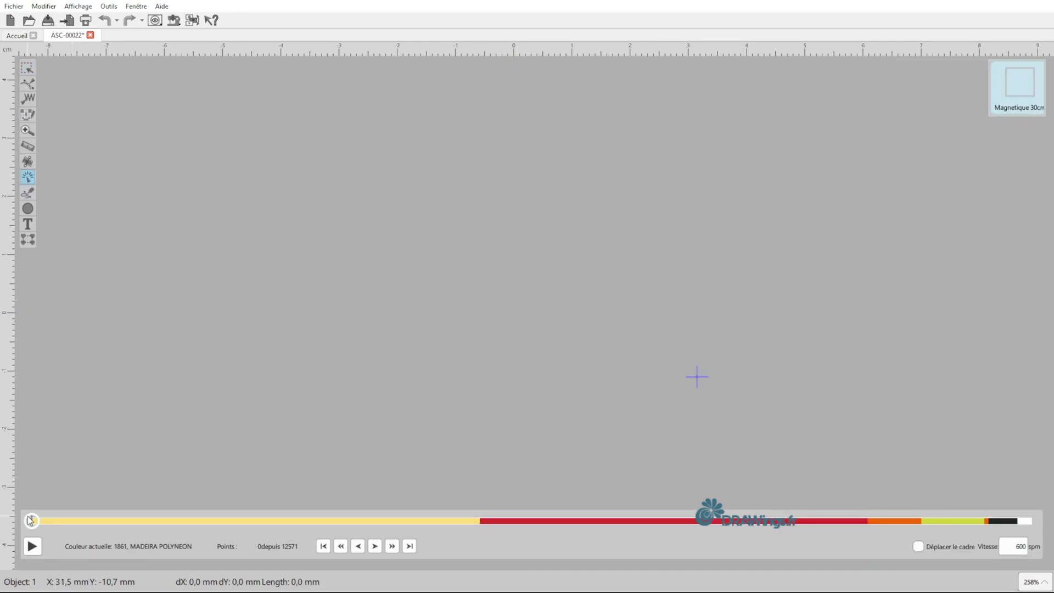
mouse_move(30, 520)
left_mouse_down()
mouse_move(276, 519)
mouse_move(338, 498)
mouse_move(408, 496)
mouse_move(1048, 498)
left_mouse_up()
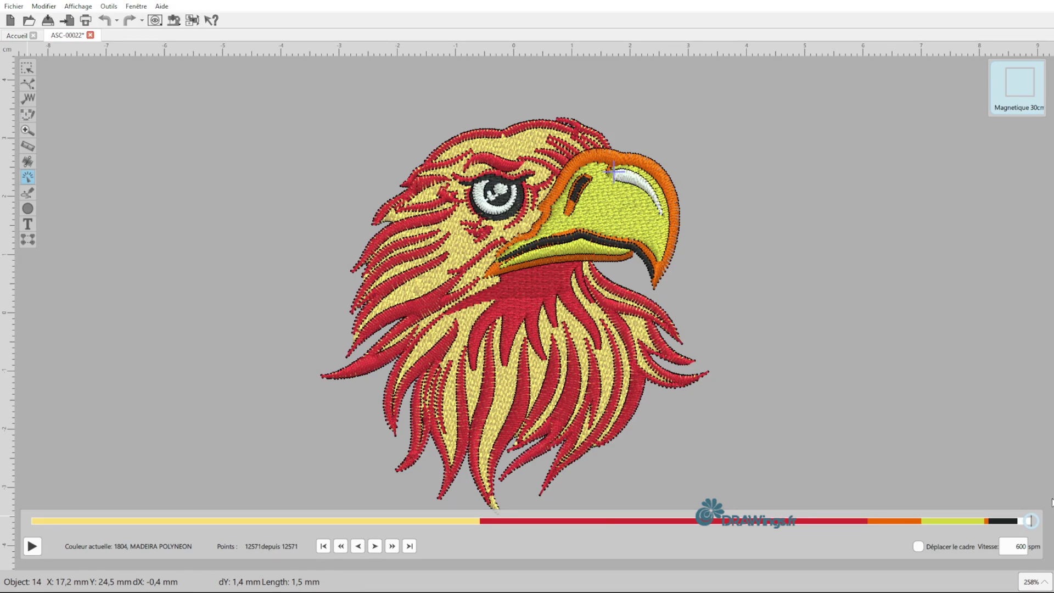
left_click_drag(1051, 500, 450, 522)
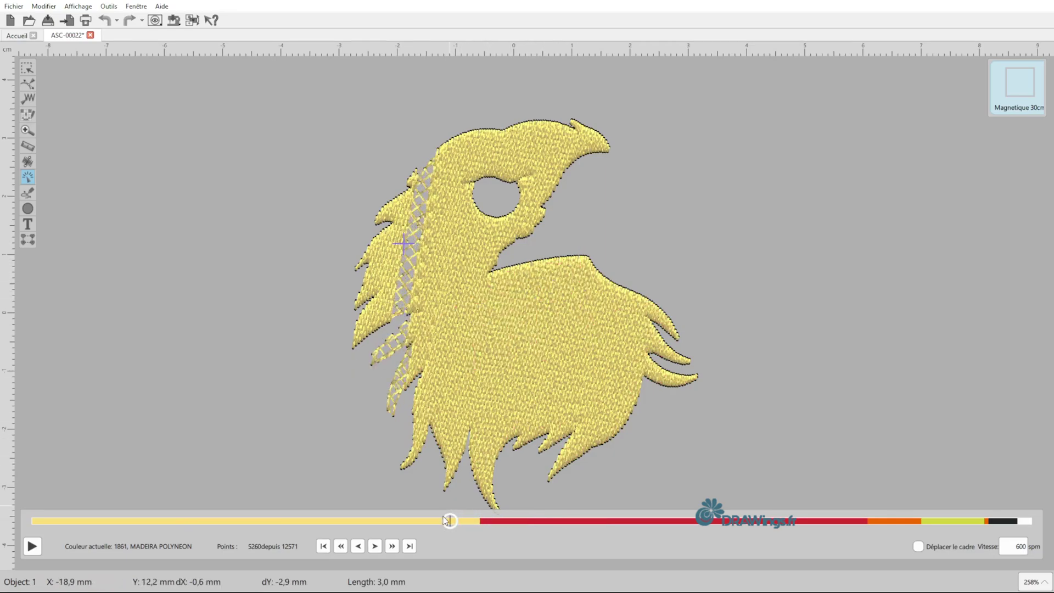
left_click_drag(451, 521, 507, 521)
left_click(27, 67)
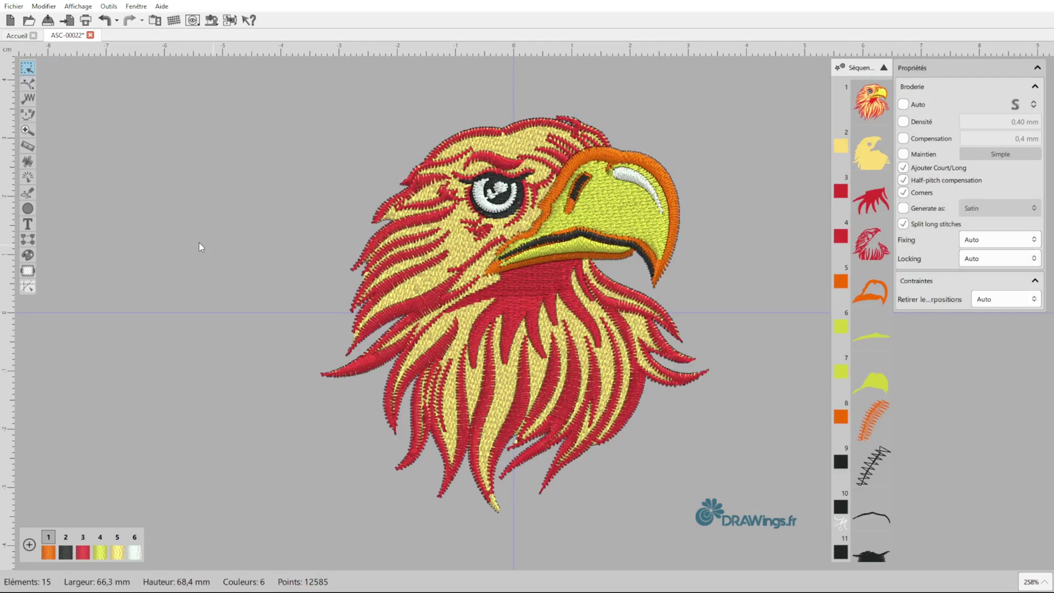
Step: Set overlap removal to Toujours for both the red feather object and the red neck piece
left_click(870, 248)
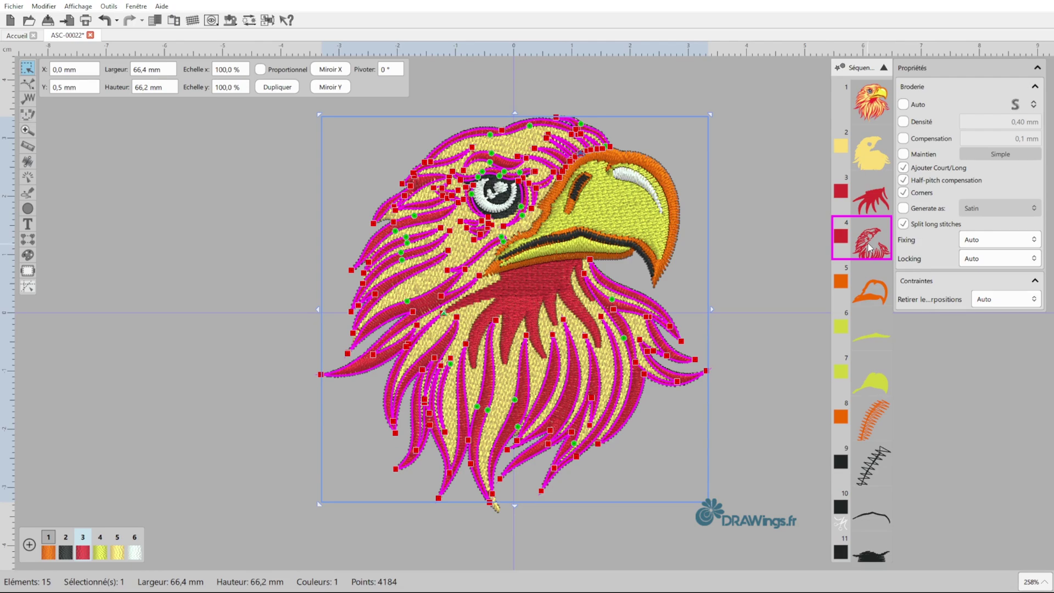
left_click(871, 202, "ctrl")
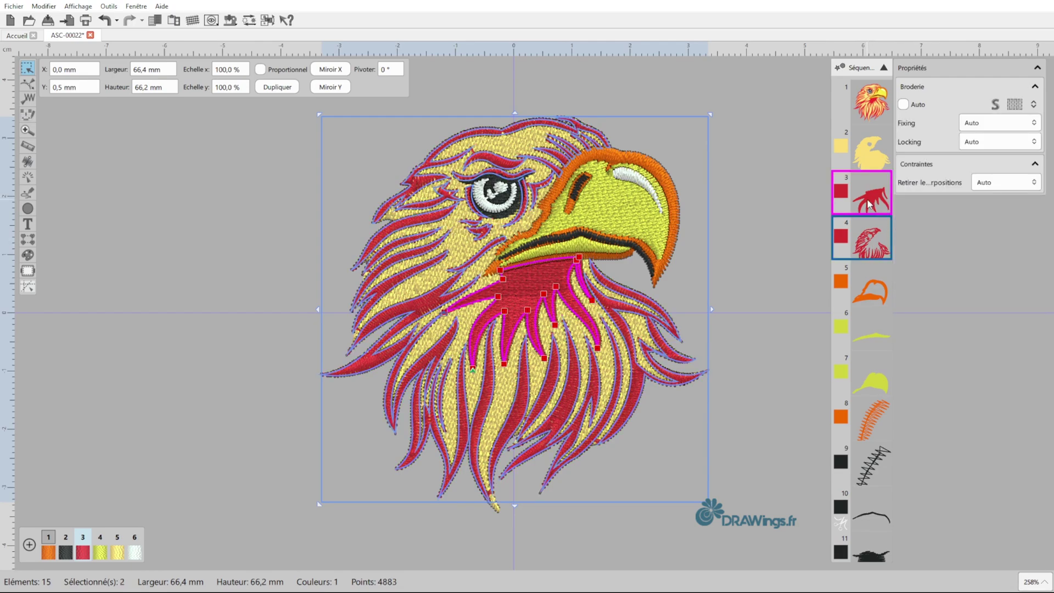
left_click(999, 183)
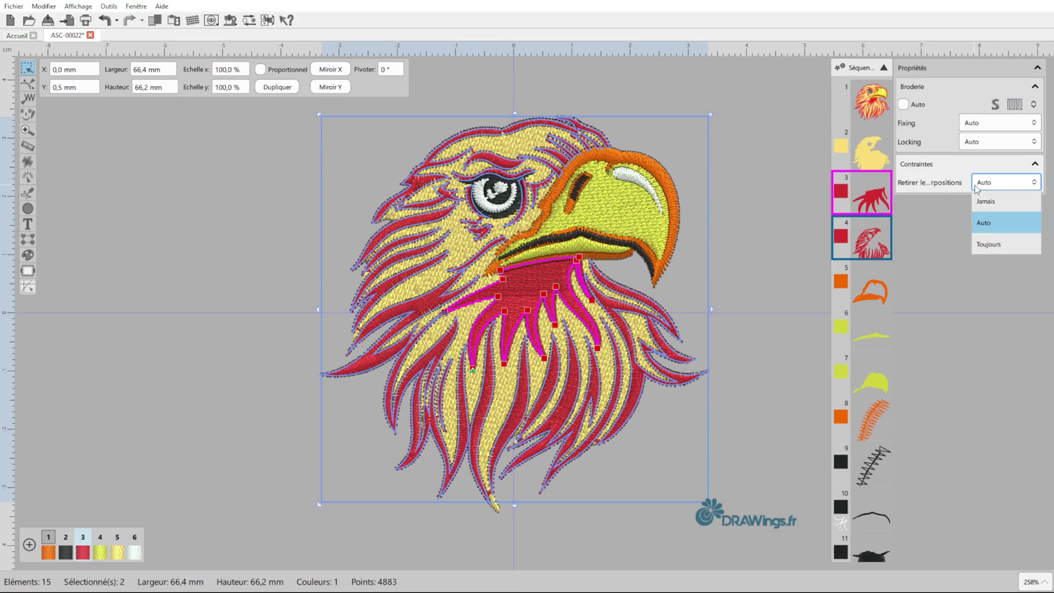
left_click(999, 244)
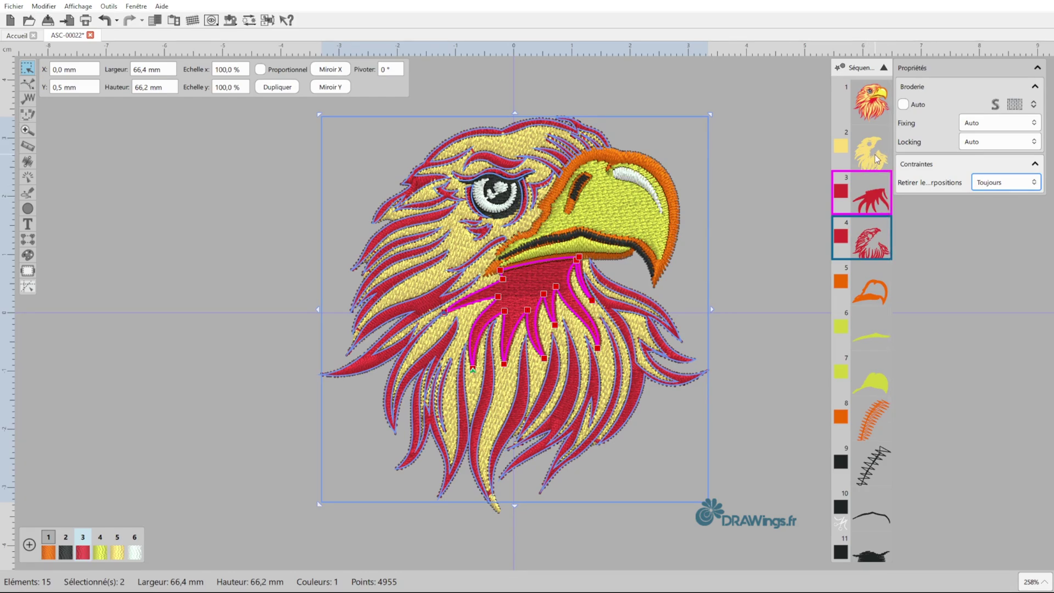
Step: Try Jamais as the overlap removal for the two red objects, restore Toujours and deselect them
left_click(1005, 186)
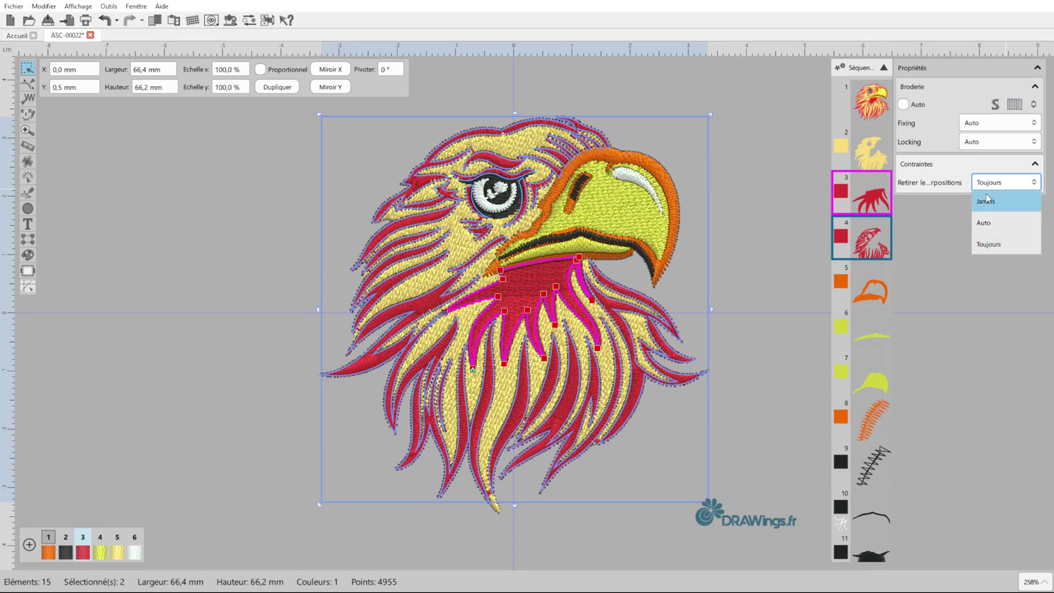
left_click(1001, 201)
left_click(1009, 185)
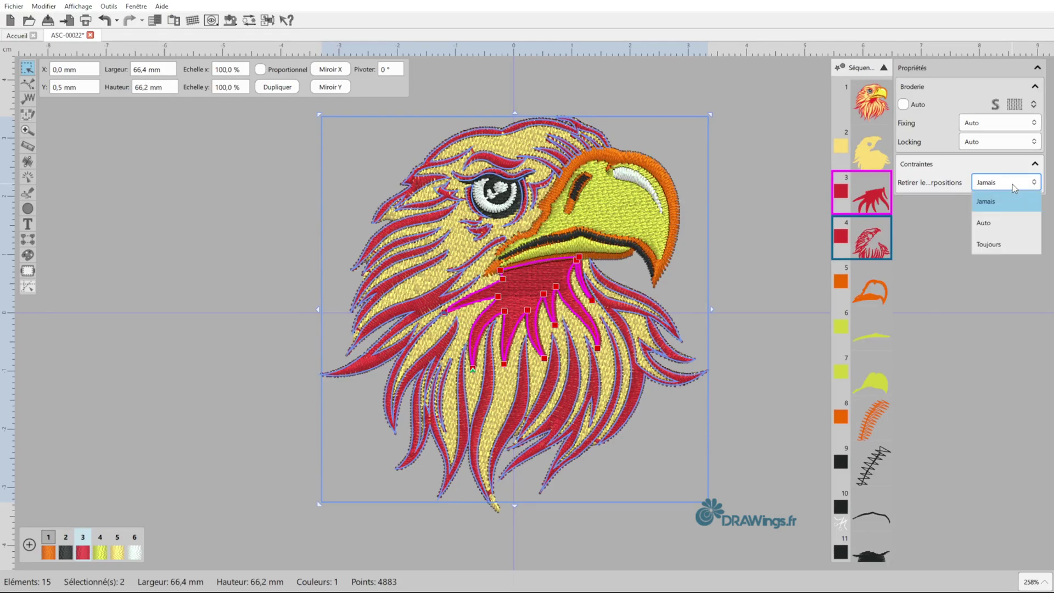
left_click(994, 247)
left_click(164, 271)
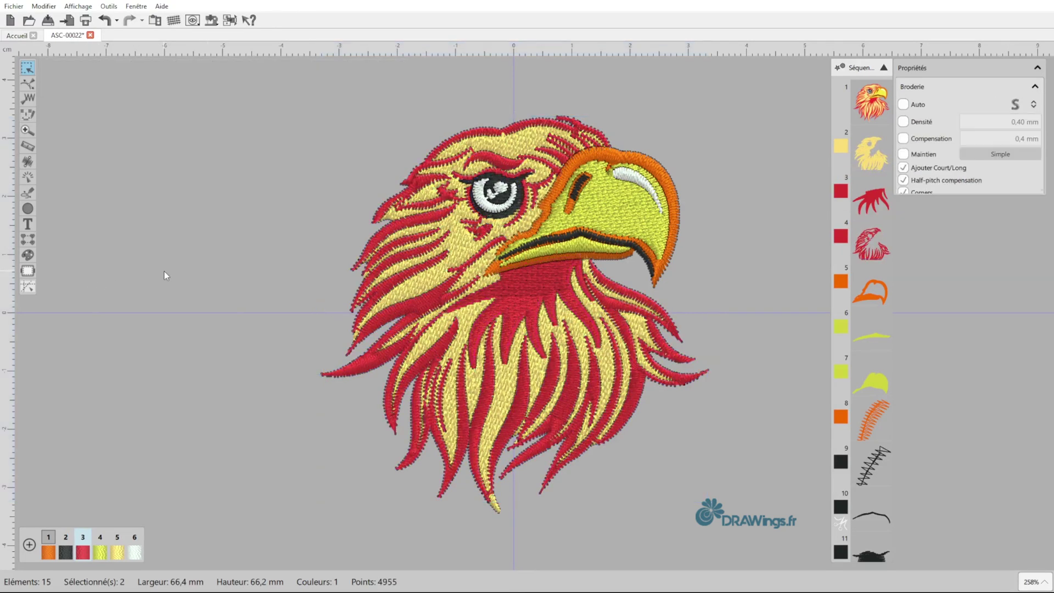
Step: Simulate the whole stitch-out again to check how the yellow layer is sewn with overlaps removed
left_click(28, 177)
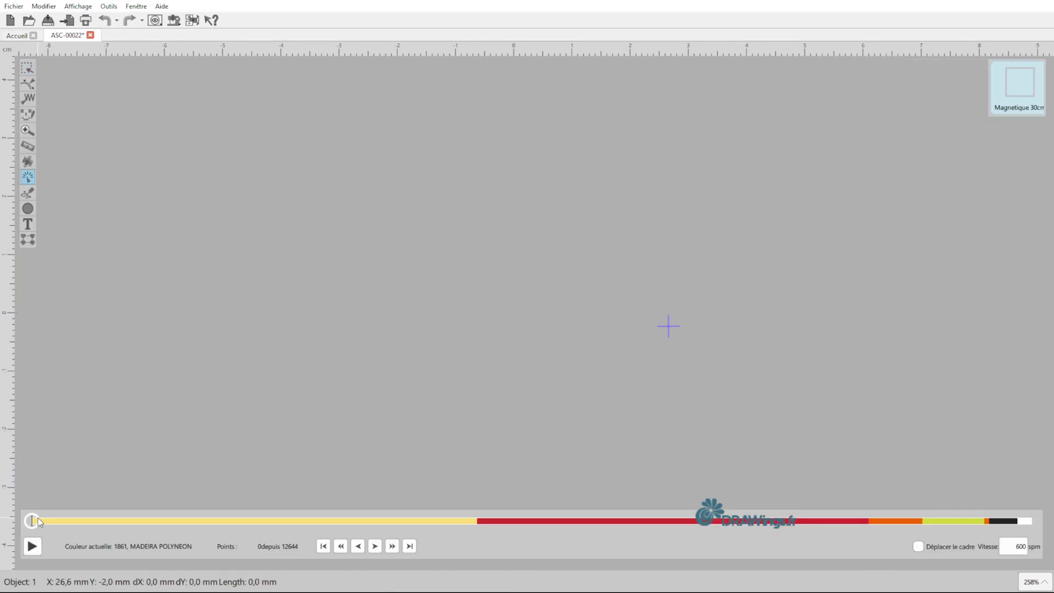
left_click_drag(38, 518, 1032, 493)
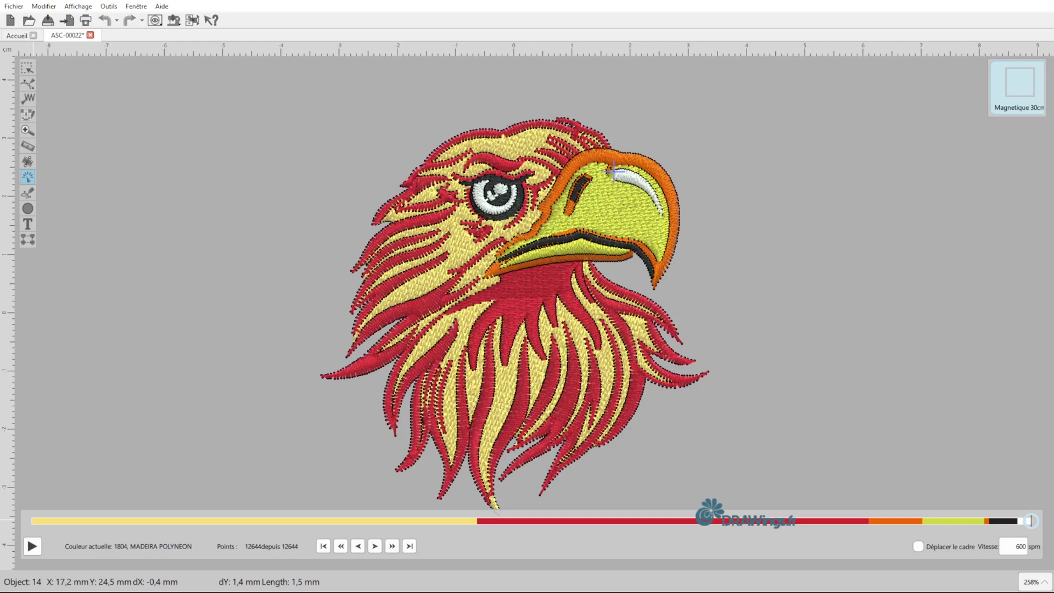
left_click(27, 67)
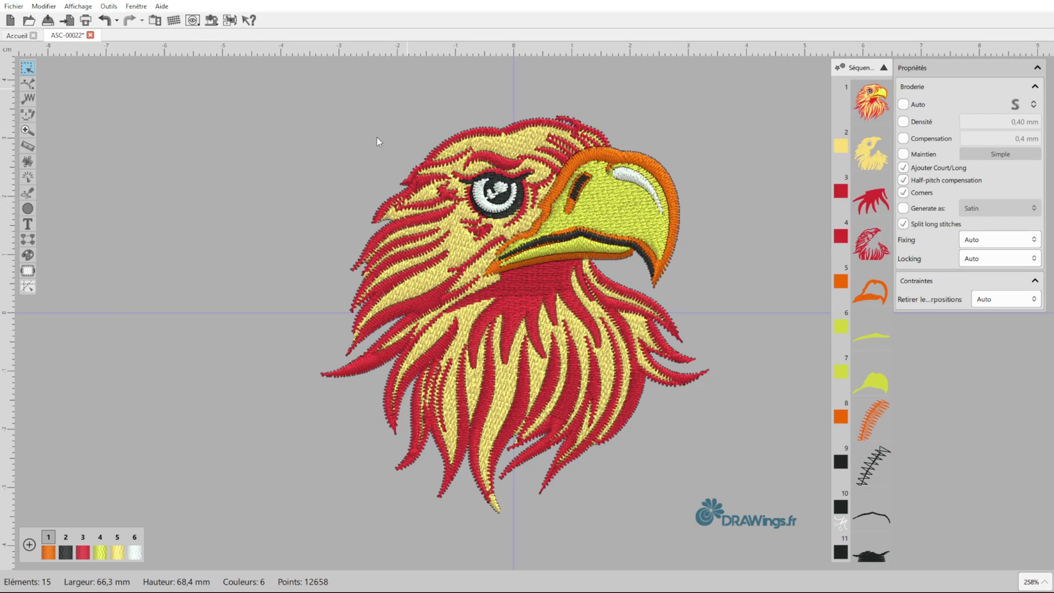
Step: Edit the red feather object's outline, moving the two tip nodes of the feather behind the eye slightly outward
left_click(502, 133)
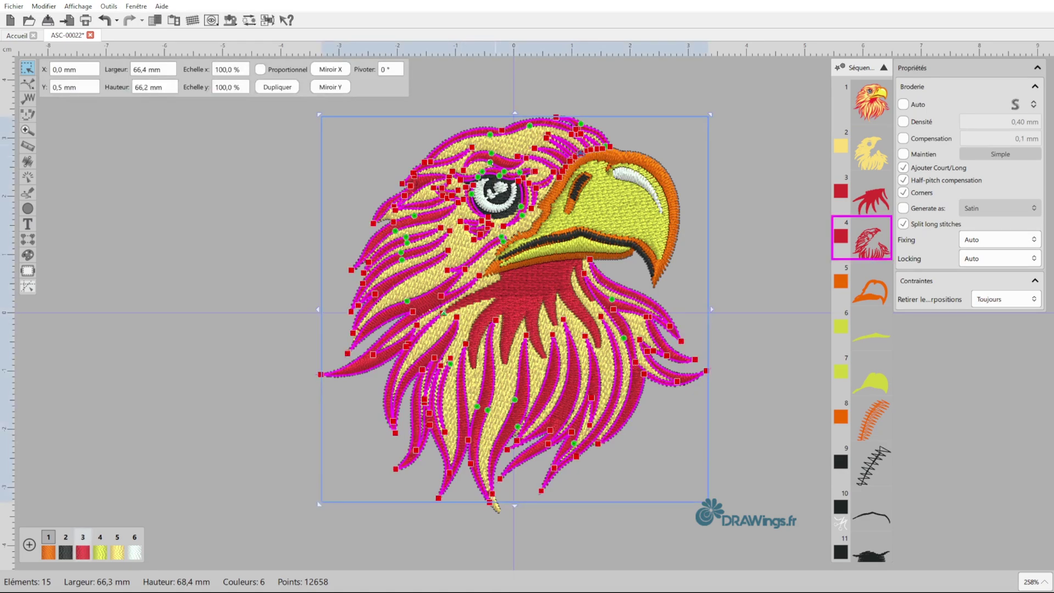
left_click(27, 84)
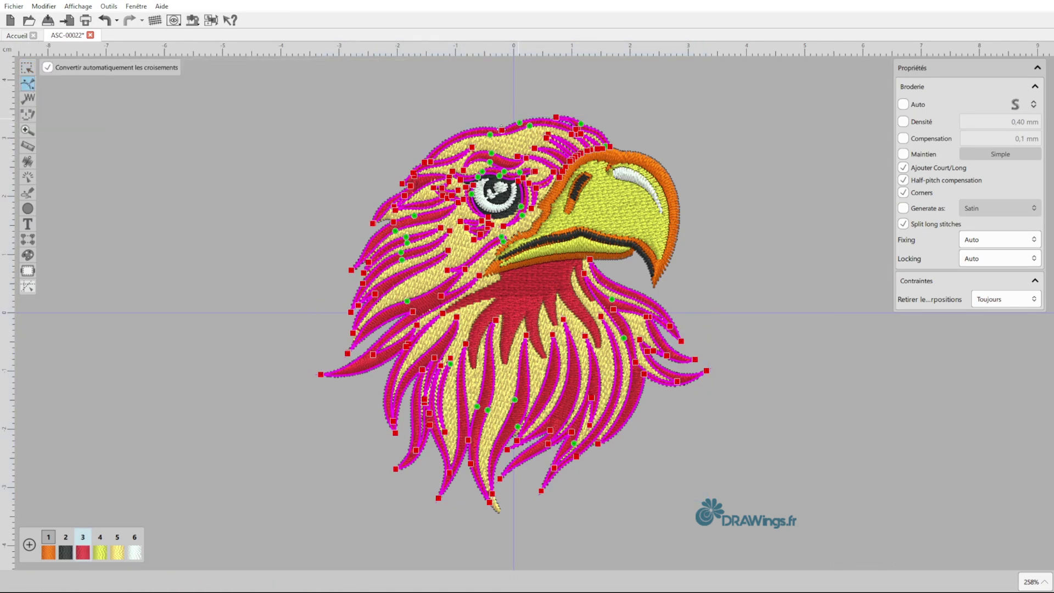
scroll(520, 120, "up", 5)
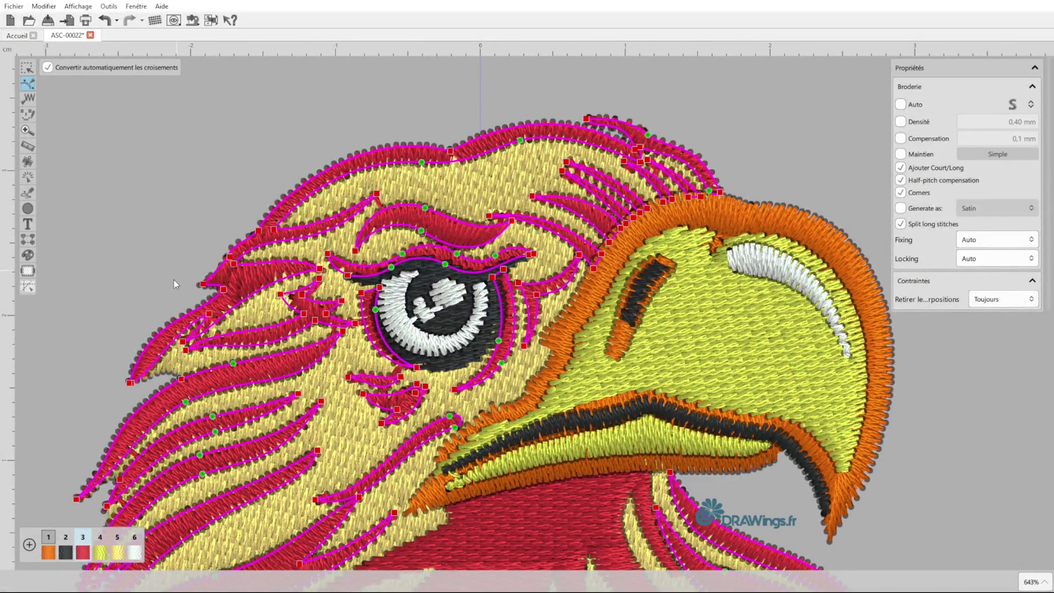
left_click_drag(169, 256, 200, 294)
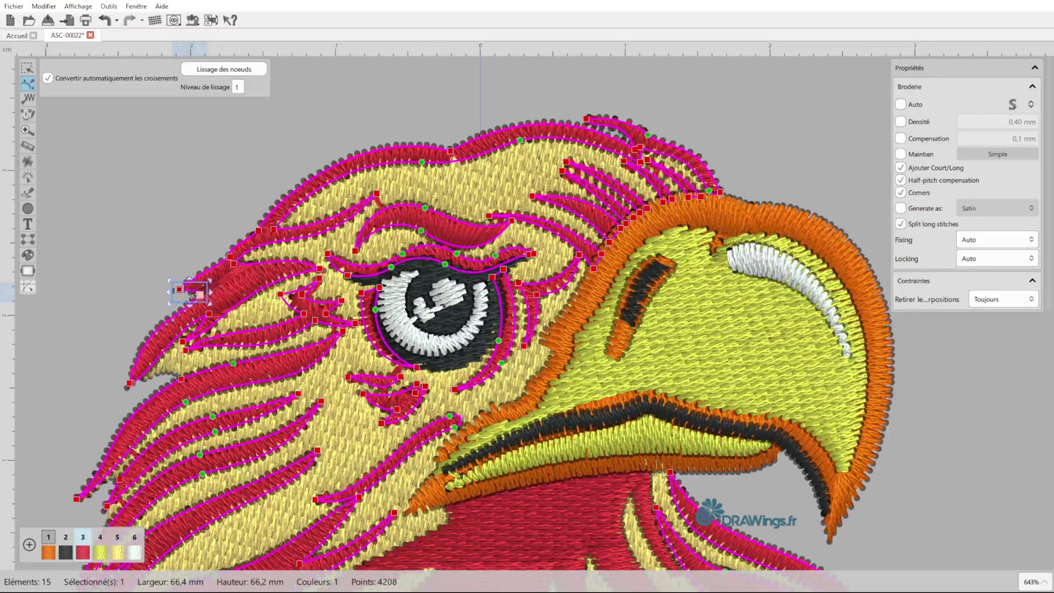
Step: Try shifting a group of 52 outline nodes around the back of the head and eye up and outward, and undo it
left_click_drag(123, 183, 431, 552)
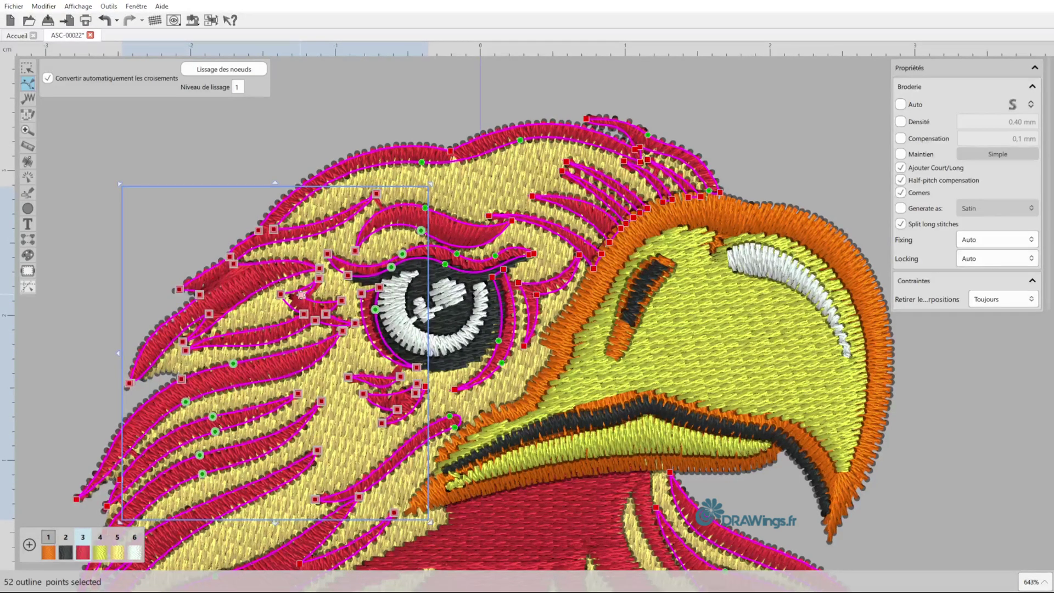
left_click_drag(302, 295, 231, 224)
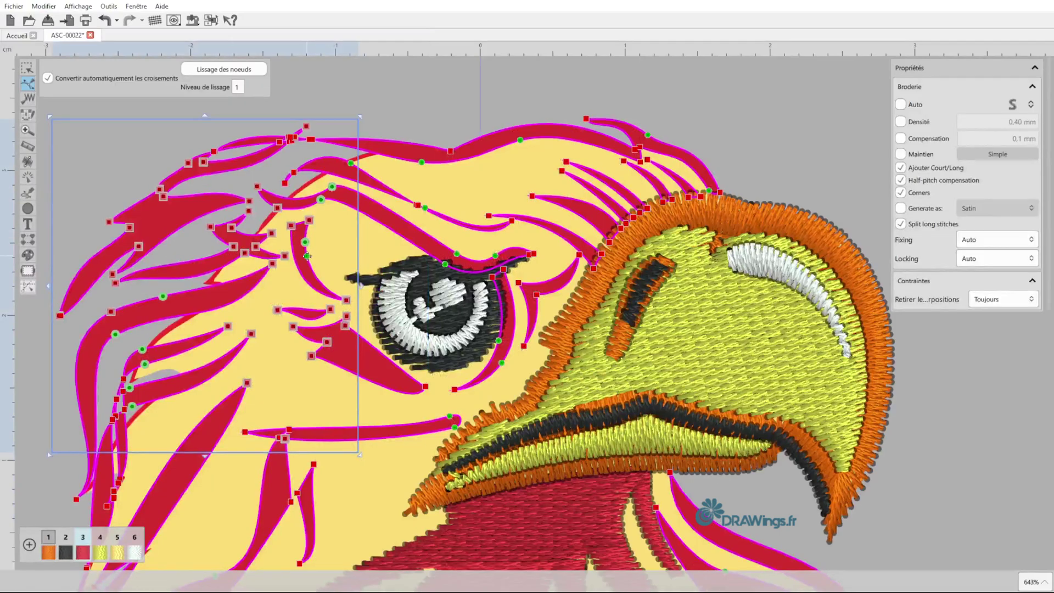
key("ctrl+z")
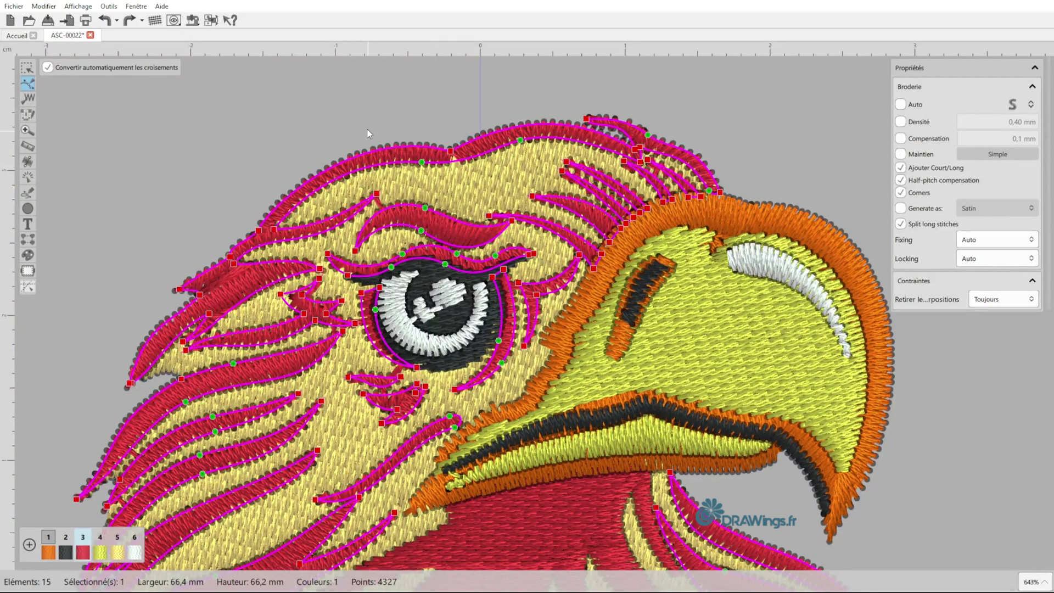
Step: Try adding an outline node on the crown's upper edge and pulling it outward into a bump, and undo it
left_click_drag(365, 153, 345, 159)
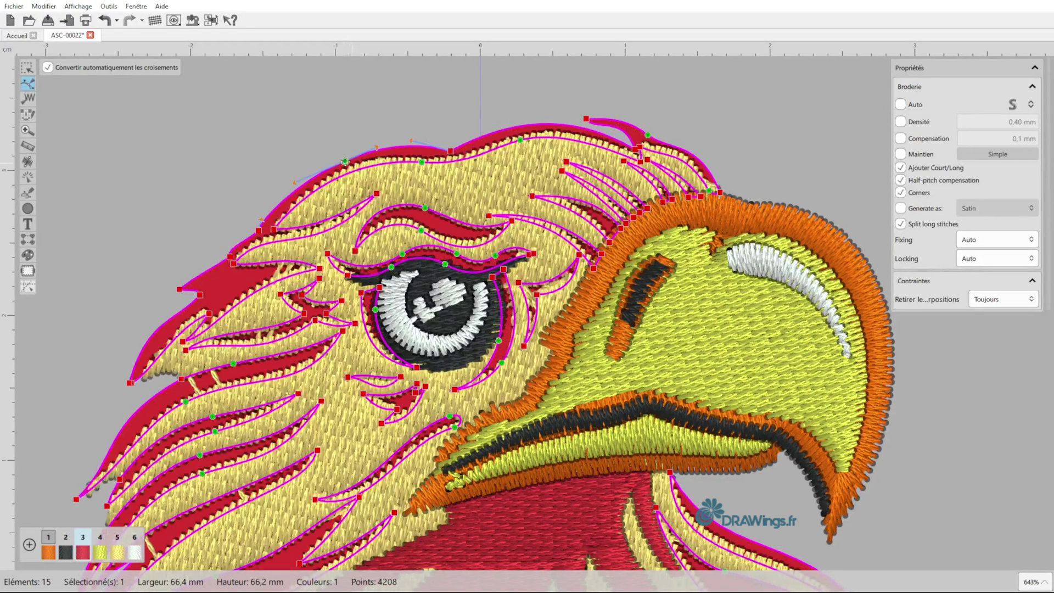
left_click_drag(345, 159, 330, 129)
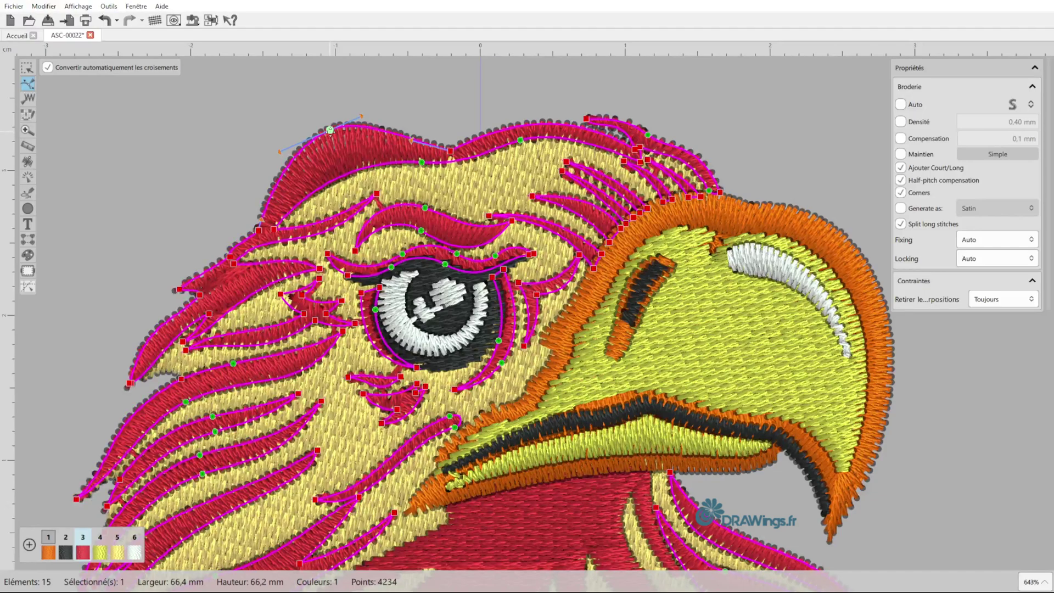
key("ctrl+z")
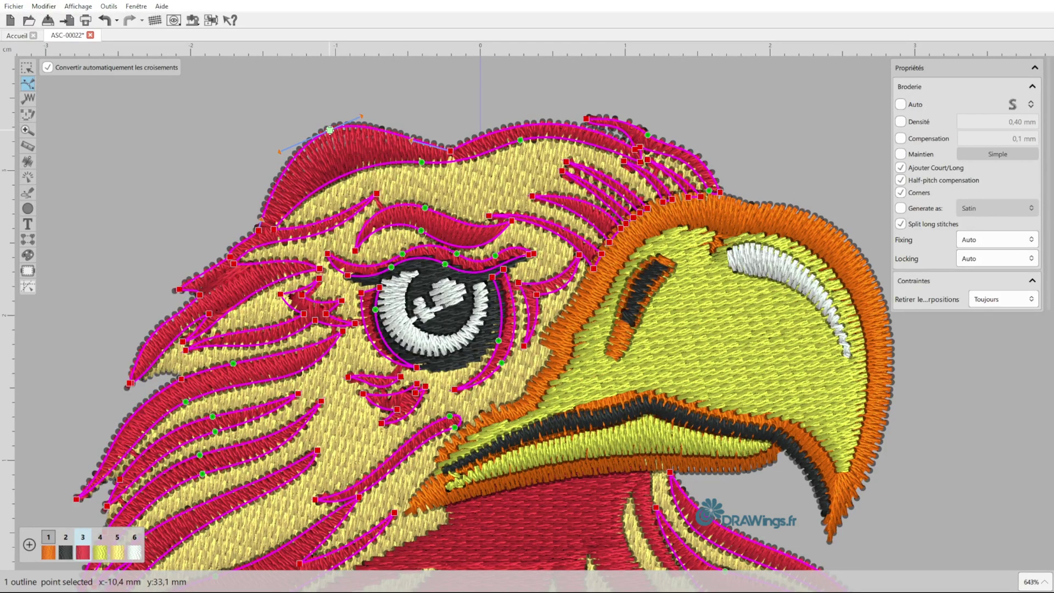
left_click_drag(353, 164, 345, 155)
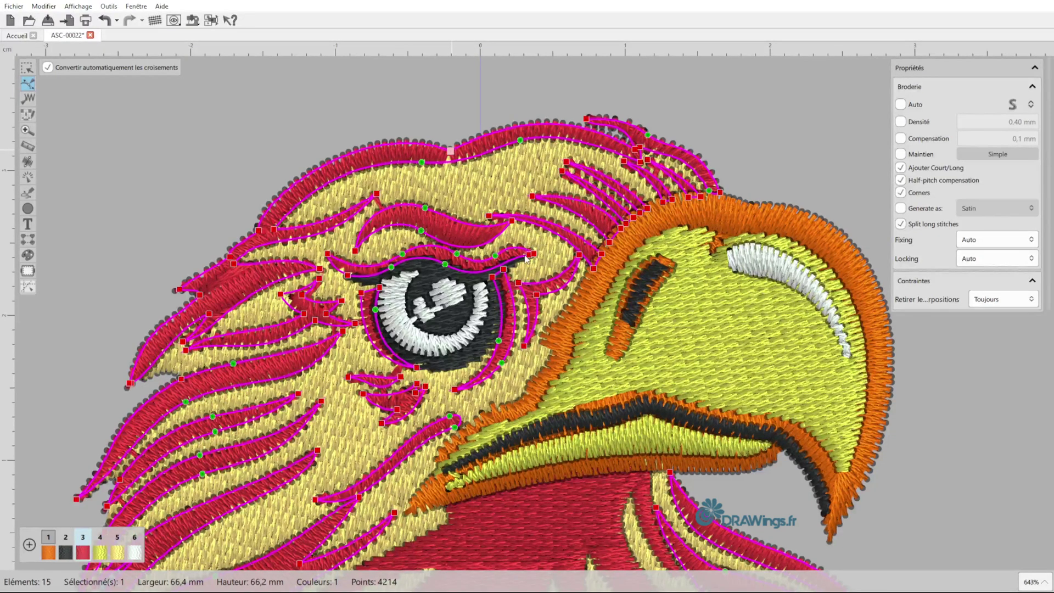
Step: Try turning the corner node in the crown's notch into a smooth curve, undo it, and deselect the red feather object
left_click(450, 149)
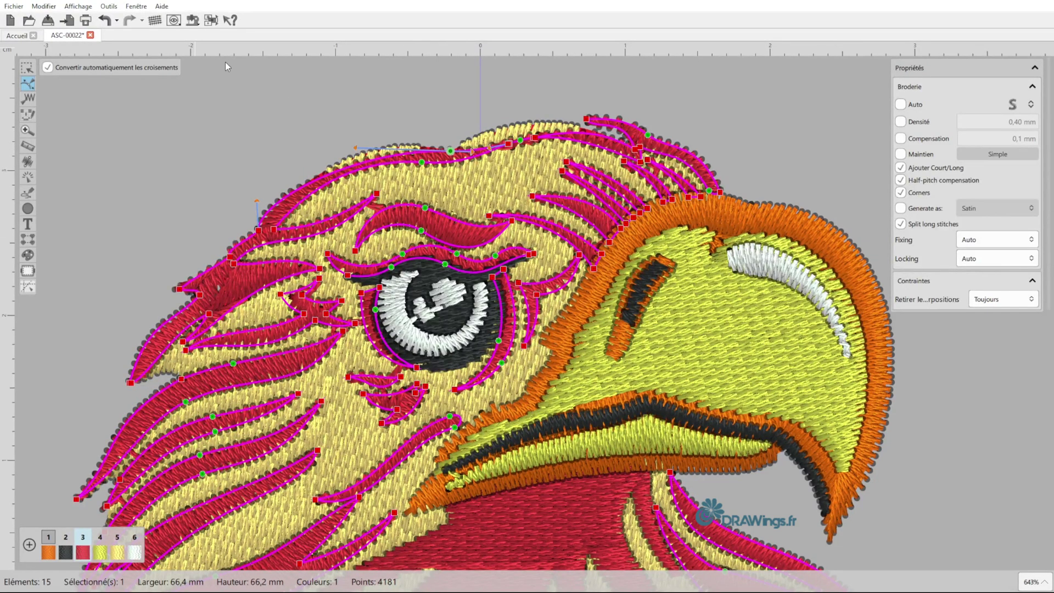
left_click(106, 21)
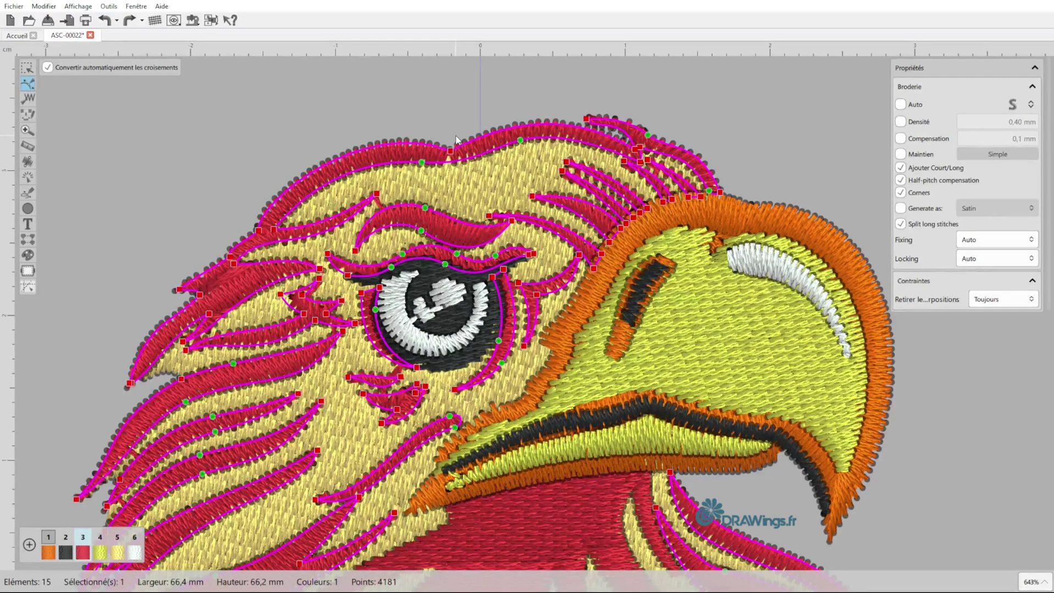
scroll(455, 139, "down", 3)
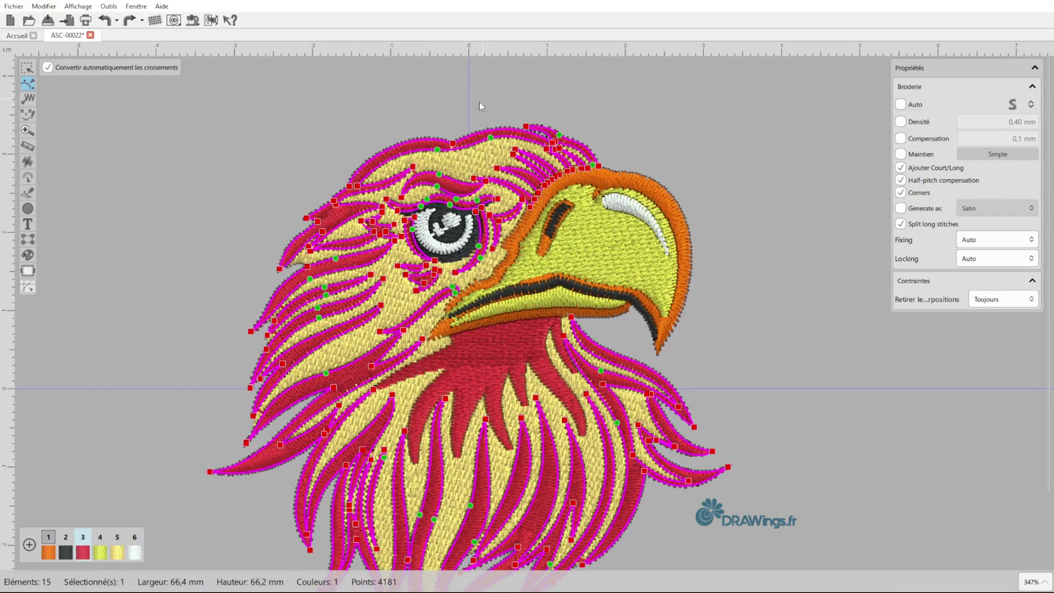
scroll(479, 106, "down", 1)
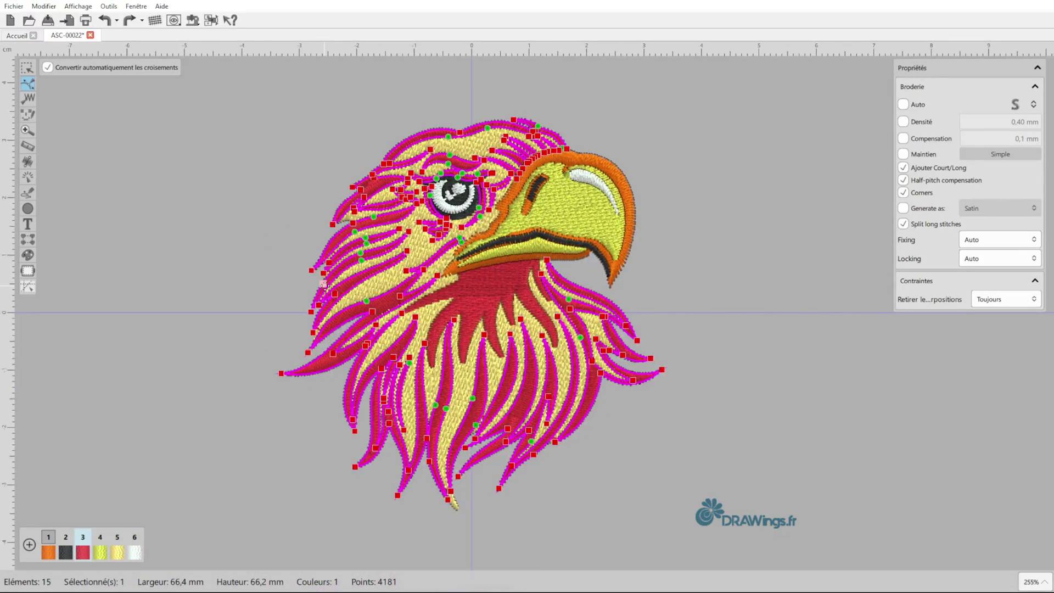
left_click(28, 67)
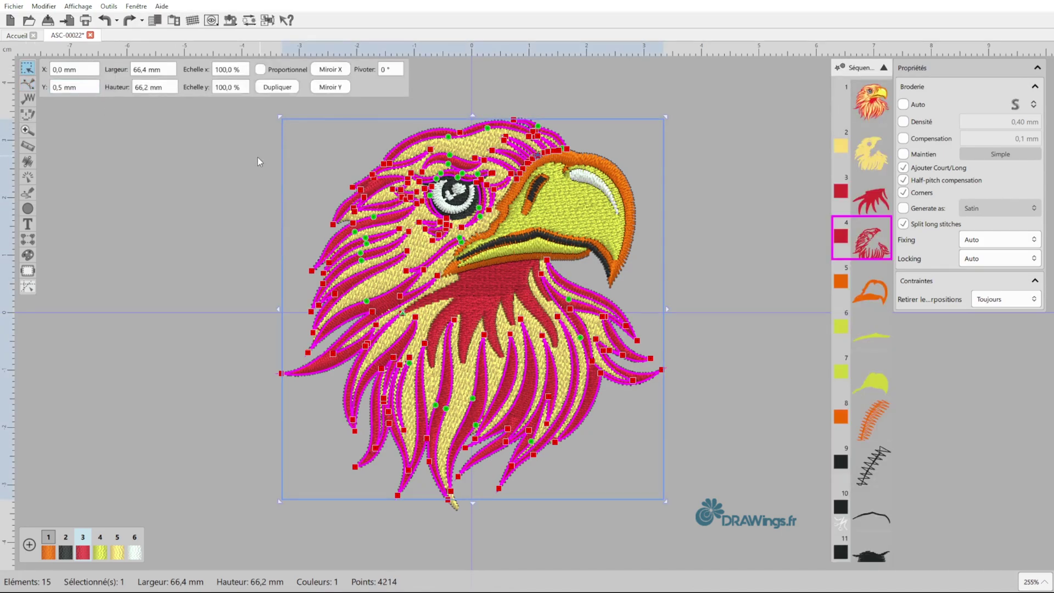
left_click(240, 158)
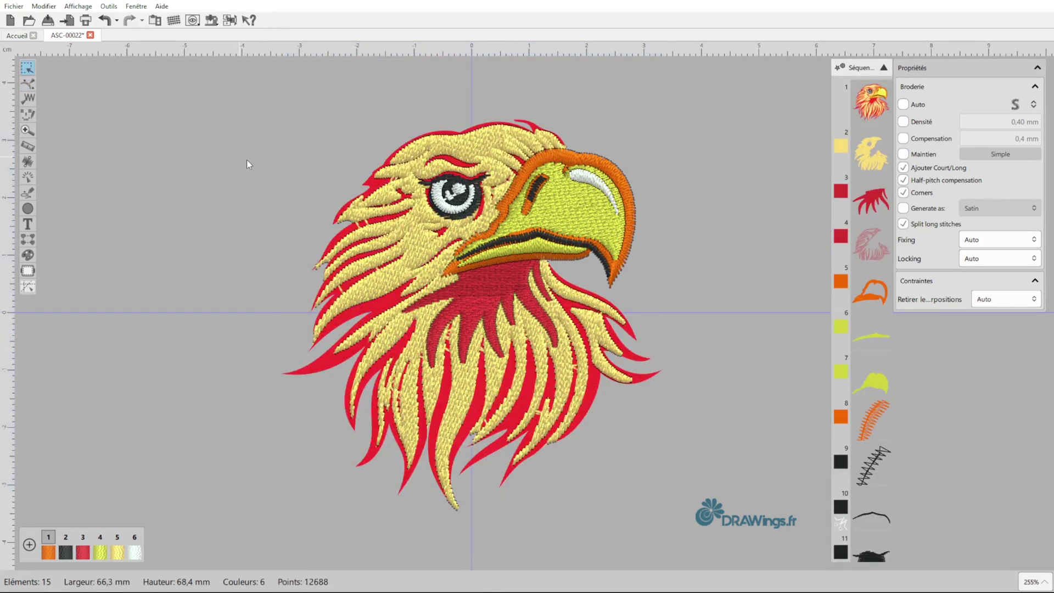
left_click(396, 210)
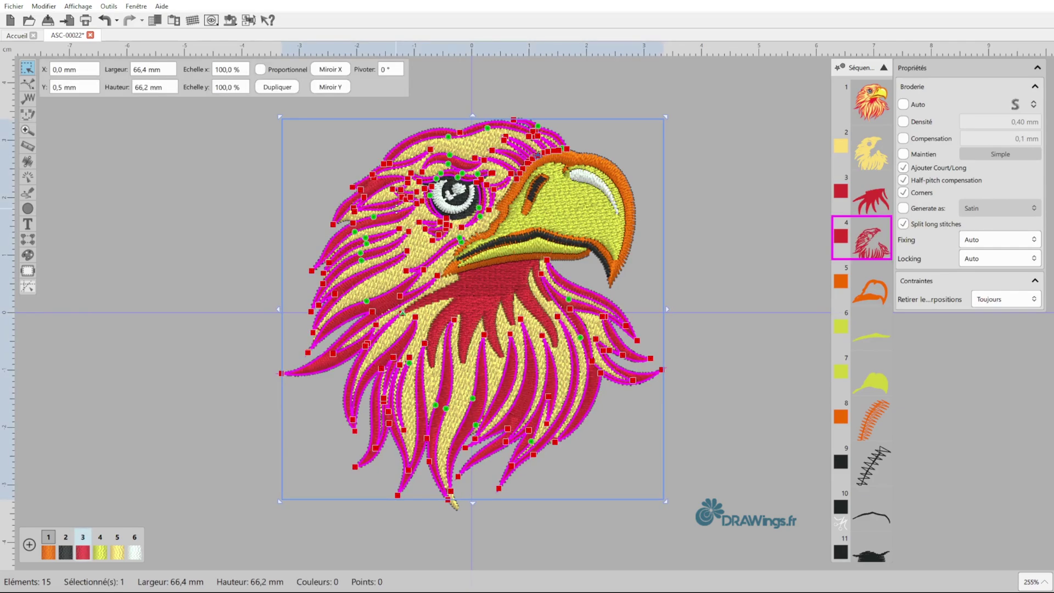
left_click(234, 216)
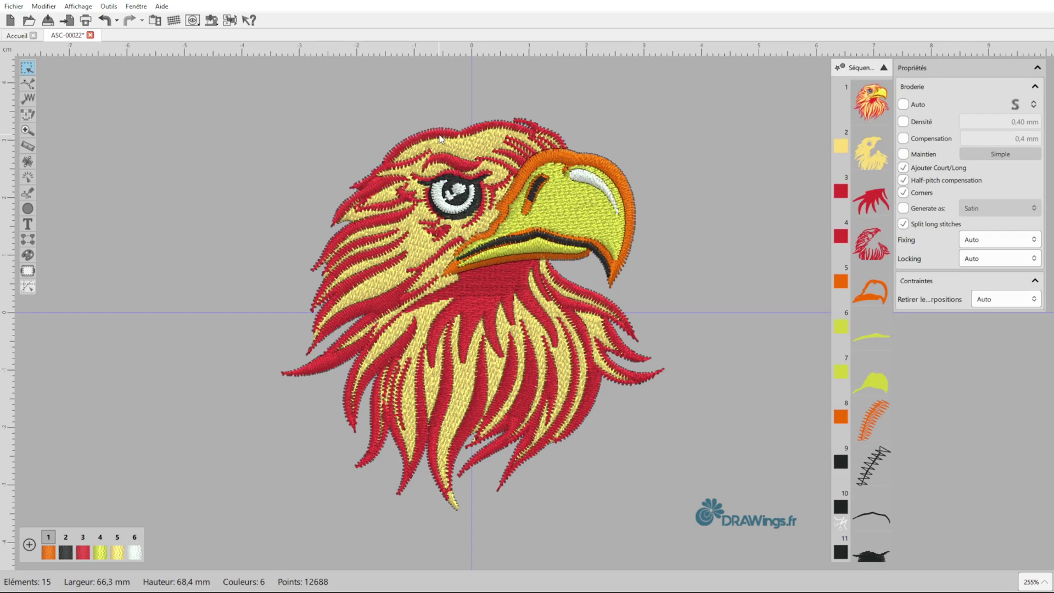
Step: Try placing four copies of the eye's white crescent in the empty area behind the eagle's head, and delete them
scroll(871, 318, "down", 3)
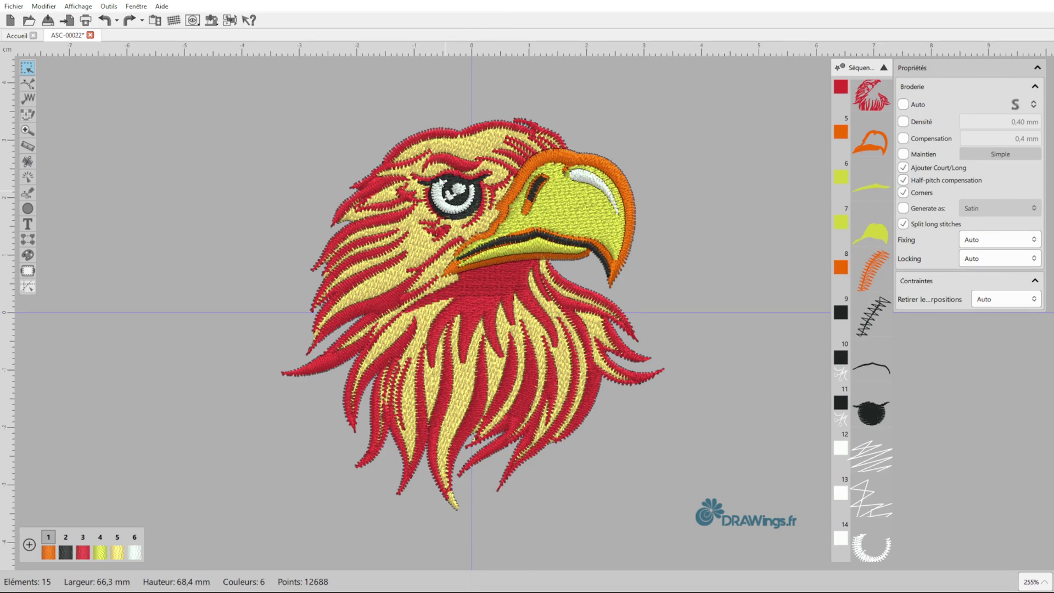
left_click(444, 206)
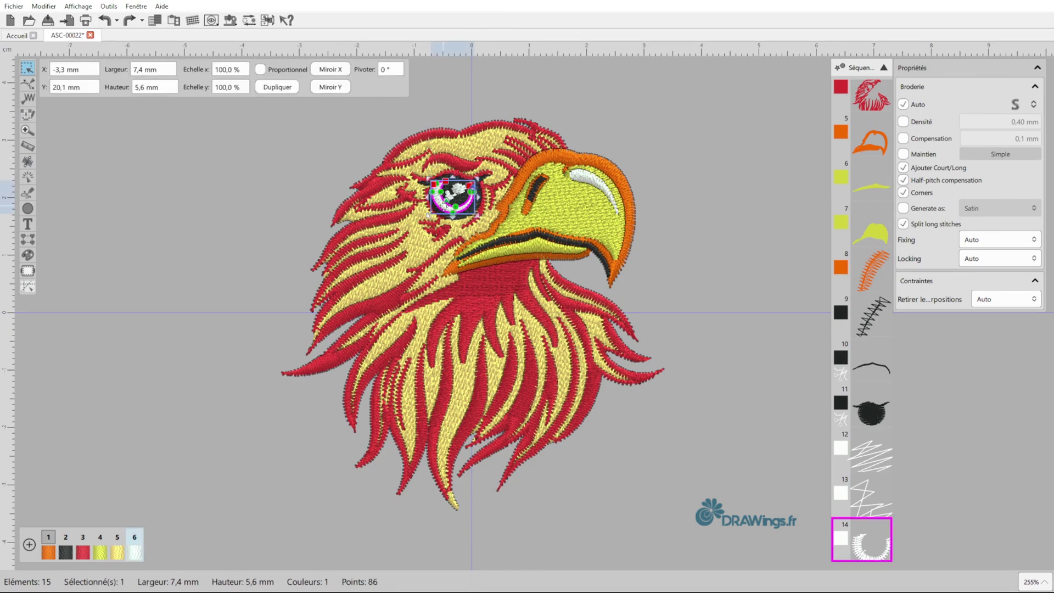
left_click_drag(443, 205, 226, 204)
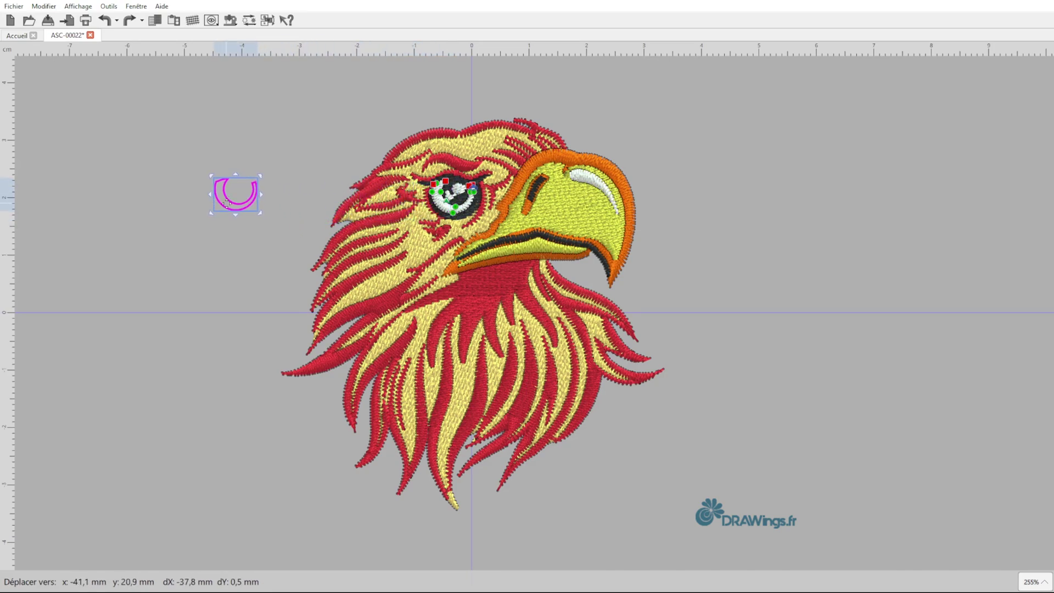
left_click_drag(226, 204, 171, 237)
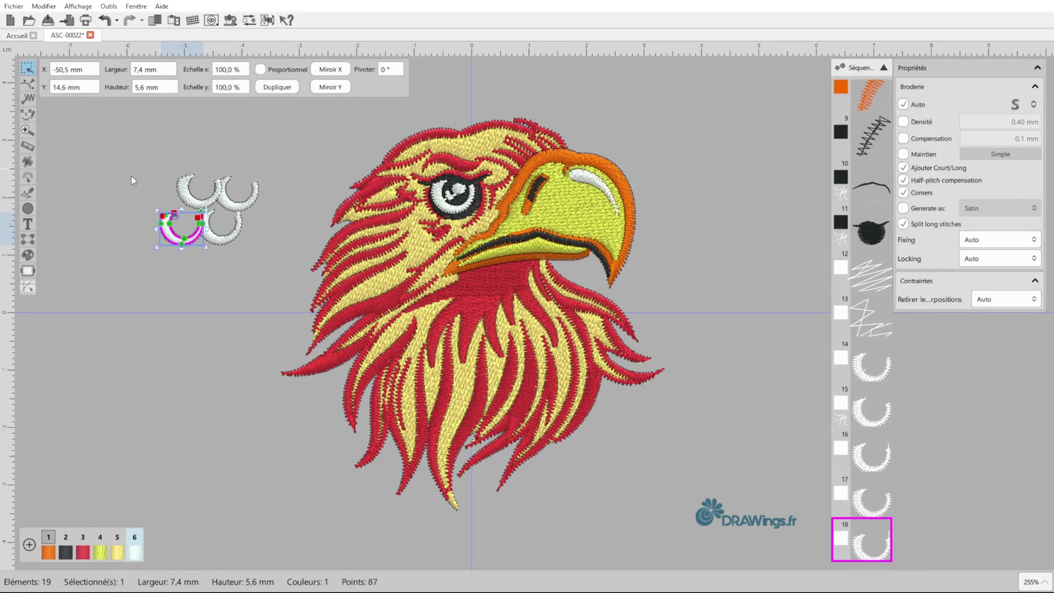
left_click_drag(130, 157, 285, 272)
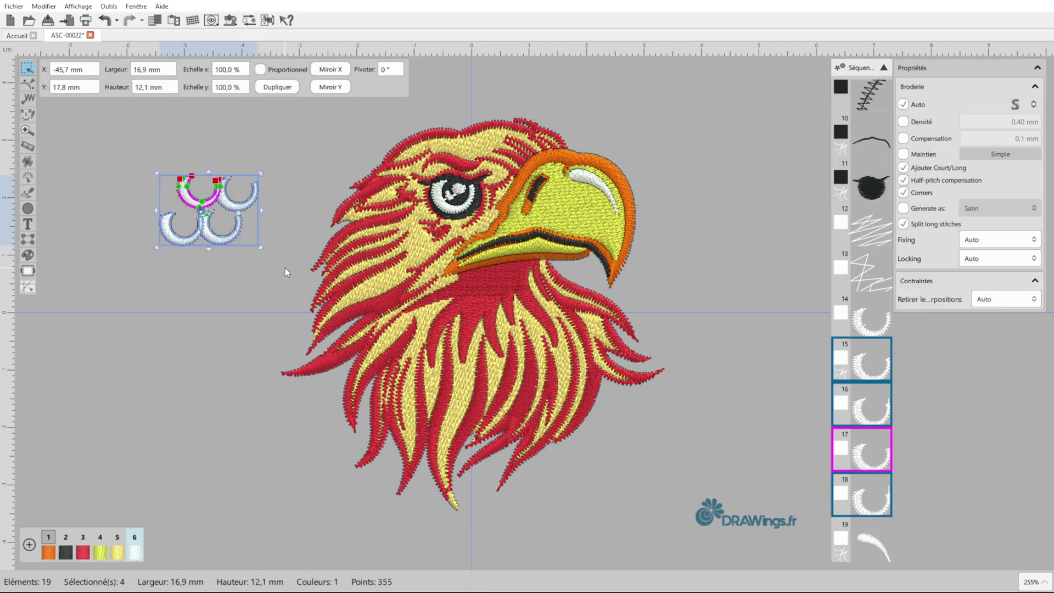
key("Delete")
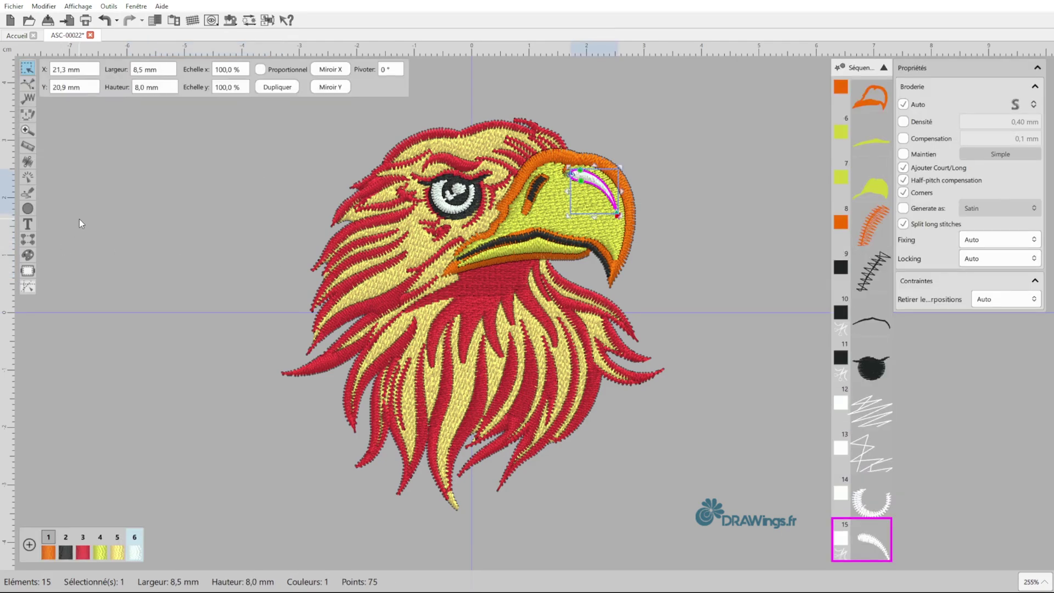
Step: Try drawing a white freehand shape from several wavy strokes in the empty area behind the head, delete it, and clear the selection
mouse_move(30, 192)
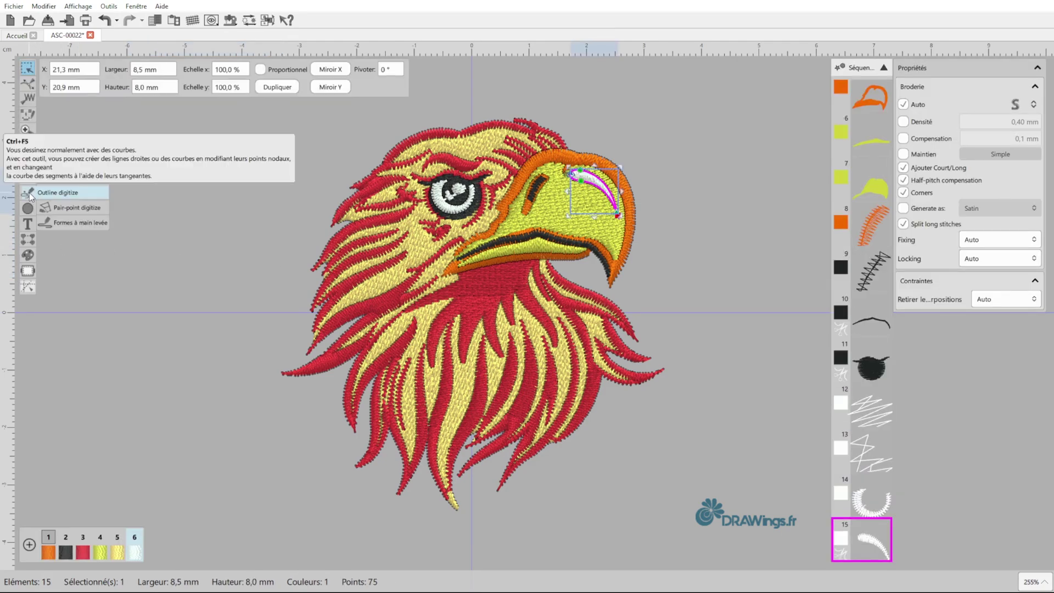
left_click(68, 223)
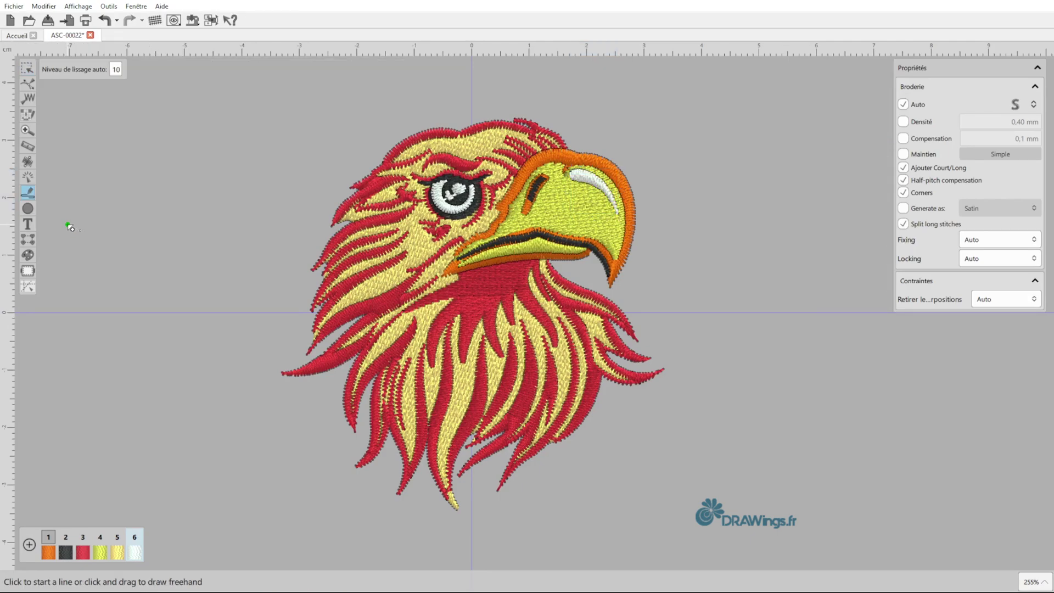
mouse_move(89, 201)
left_mouse_down()
mouse_move(118, 177)
mouse_move(140, 185)
mouse_move(178, 173)
mouse_move(210, 202)
mouse_move(241, 182)
mouse_move(250, 195)
mouse_move(231, 301)
mouse_move(202, 351)
mouse_move(163, 289)
mouse_move(174, 235)
mouse_move(101, 280)
left_mouse_up()
mouse_move(109, 223)
left_mouse_down()
mouse_move(69, 272)
mouse_move(112, 356)
mouse_move(159, 411)
left_mouse_up()
left_click_drag(151, 347, 243, 446)
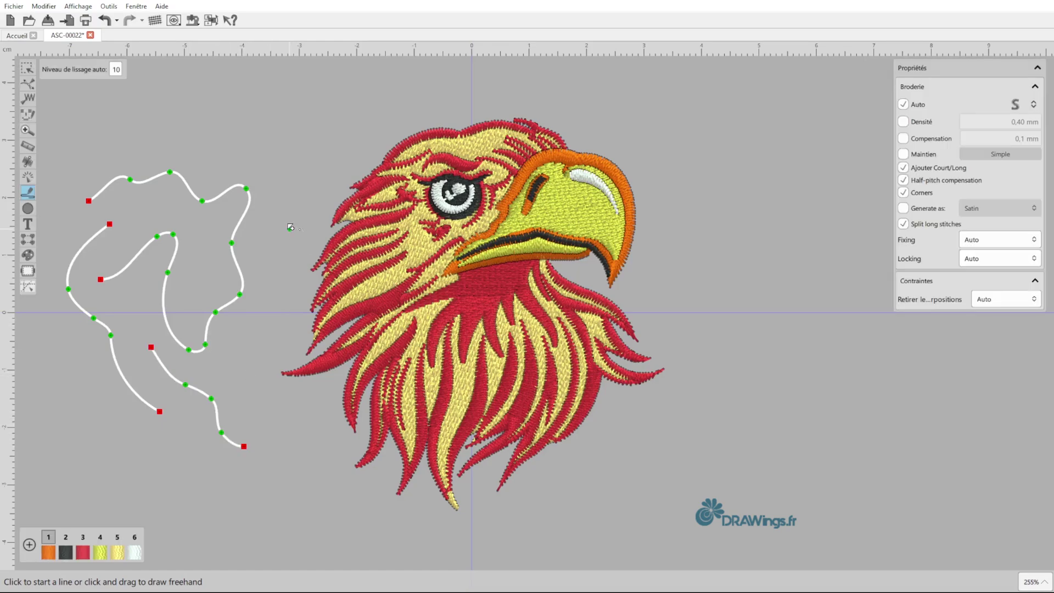
mouse_move(277, 230)
left_mouse_down()
mouse_move(252, 331)
mouse_move(269, 397)
left_mouse_up()
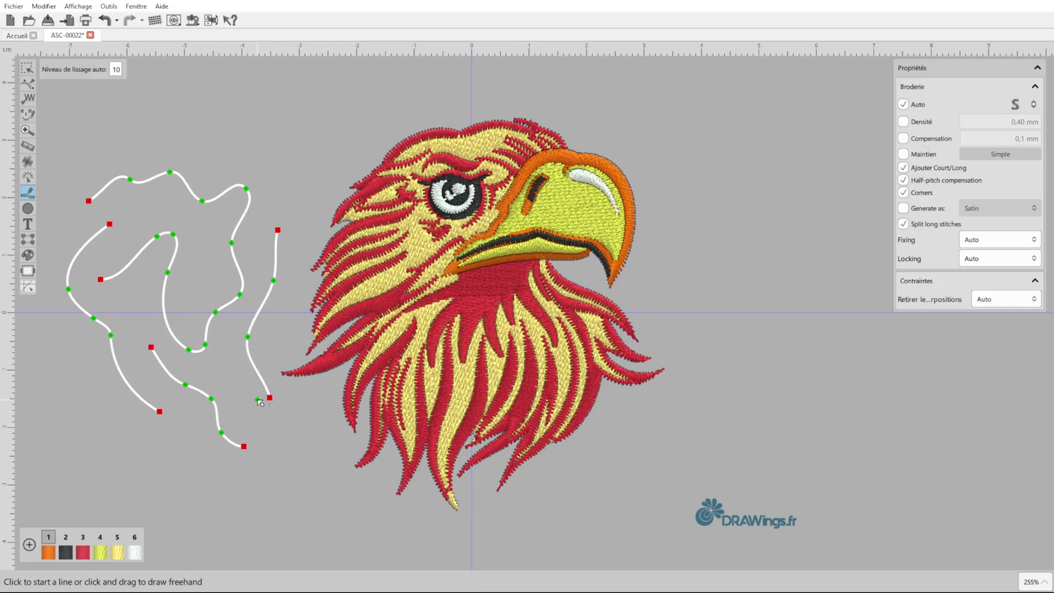
left_click(27, 67)
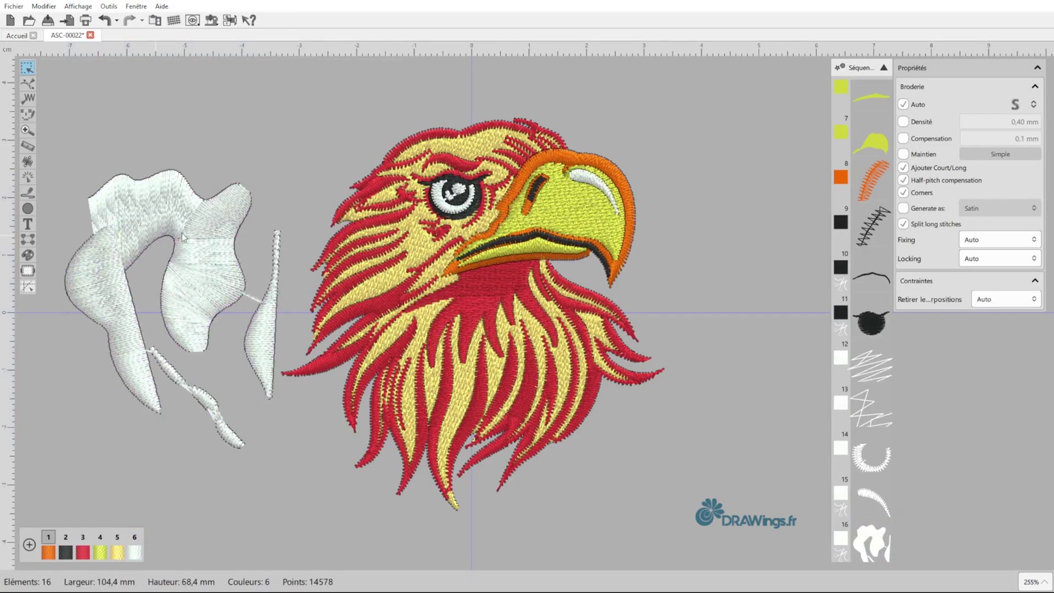
key("Delete")
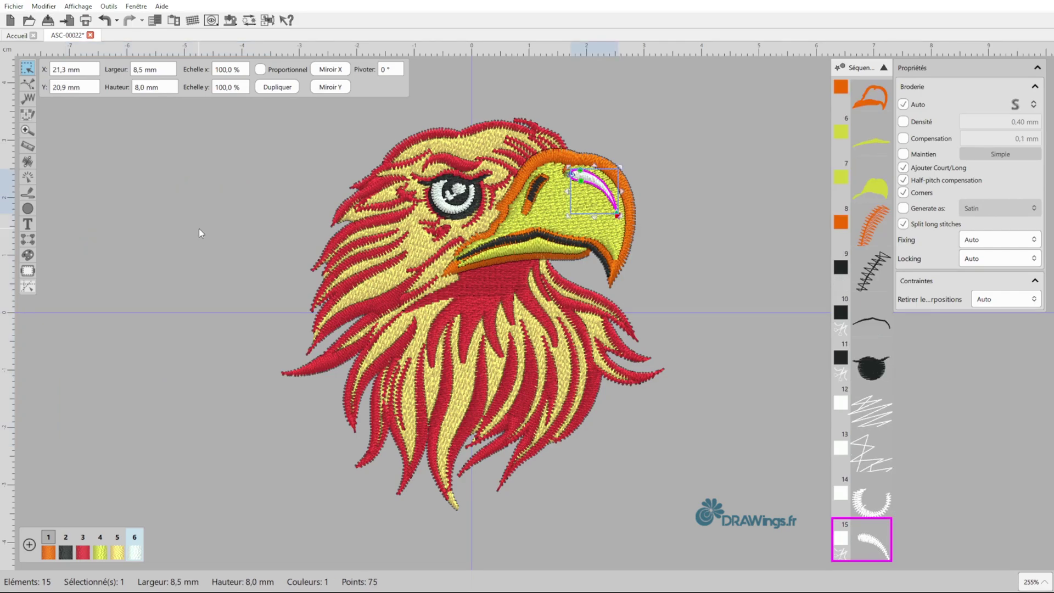
left_click(199, 228)
Step: Create a QR code over the lower part of the eagle and replace its text with the copied drawings.fr product page address
scroll(199, 228, "down", 1)
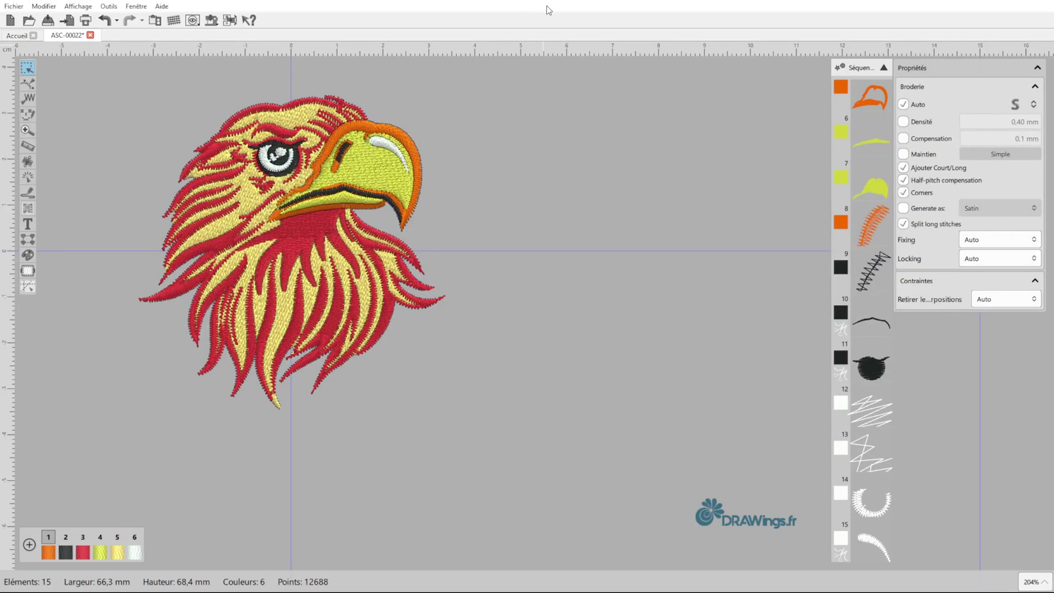
left_click(28, 209)
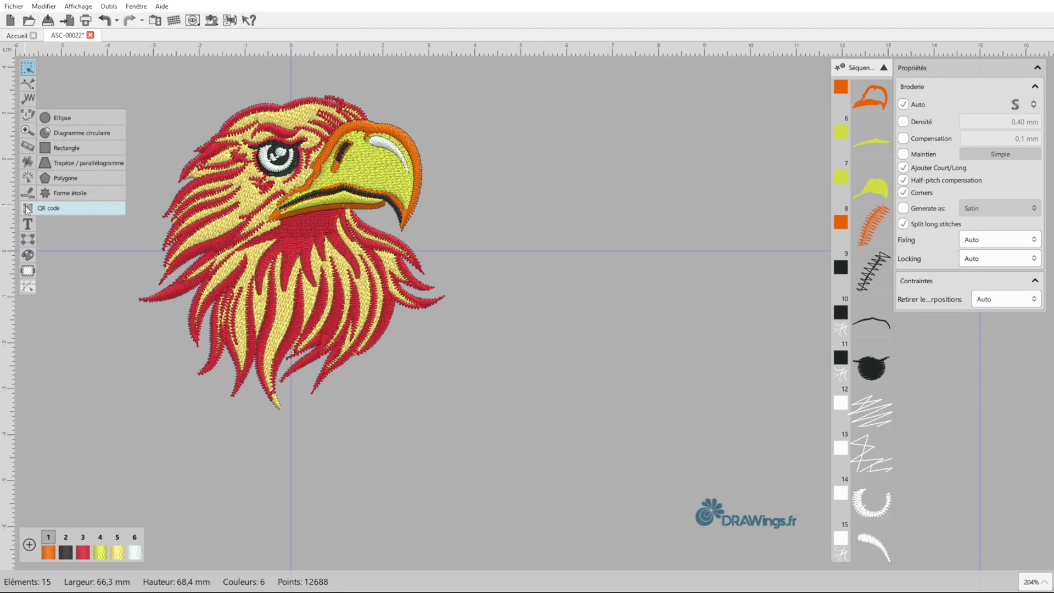
left_click(61, 209)
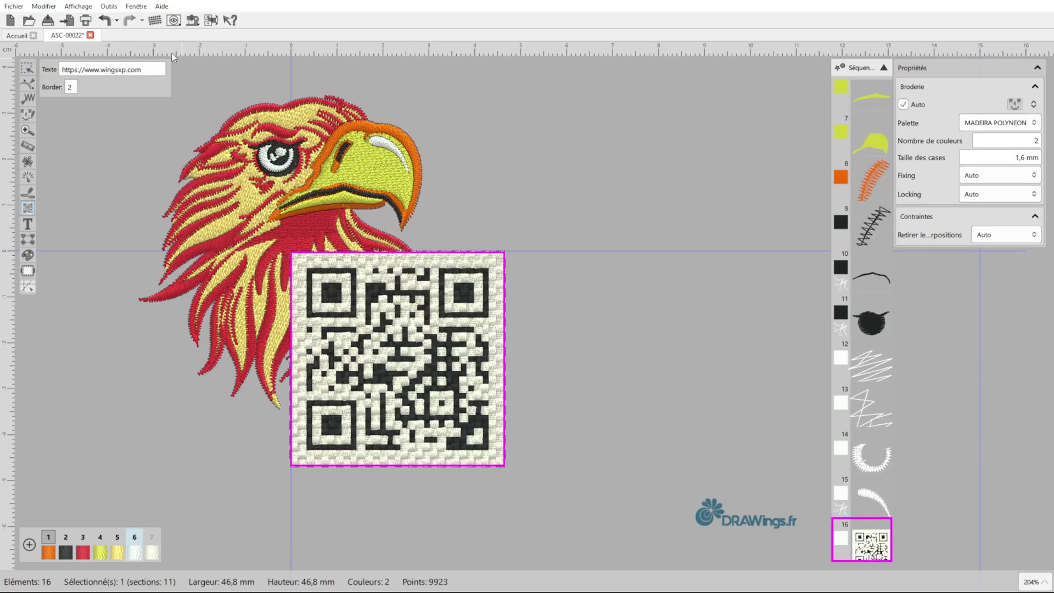
left_click(155, 66)
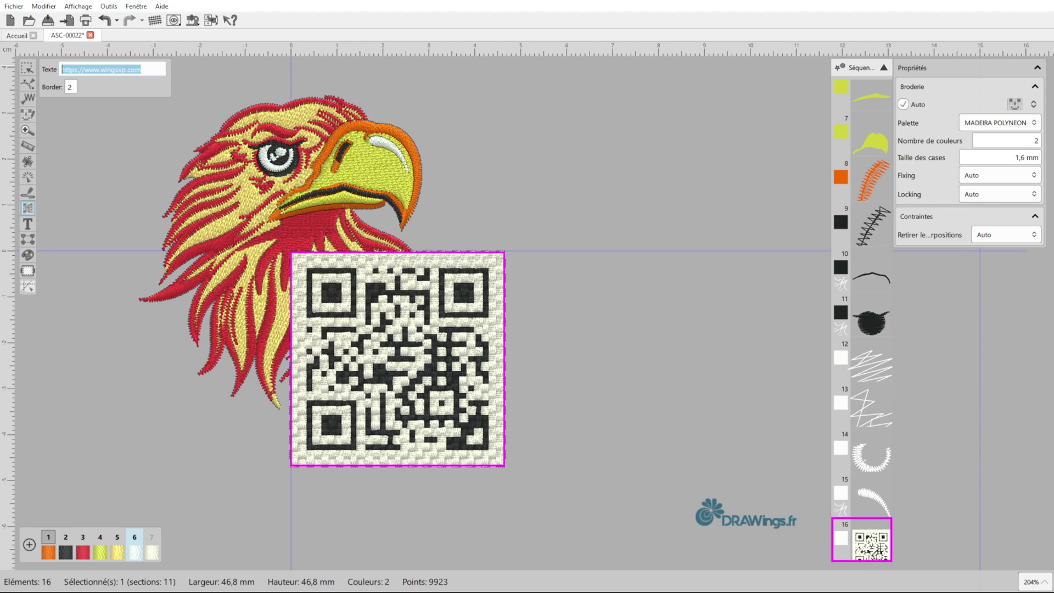
key("ctrl+v")
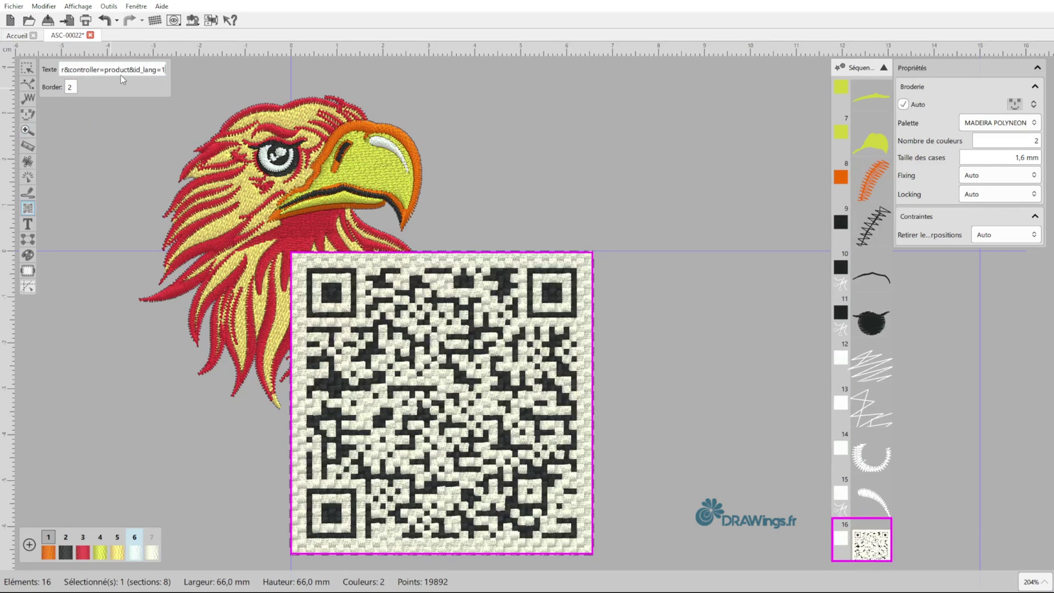
left_click(161, 70)
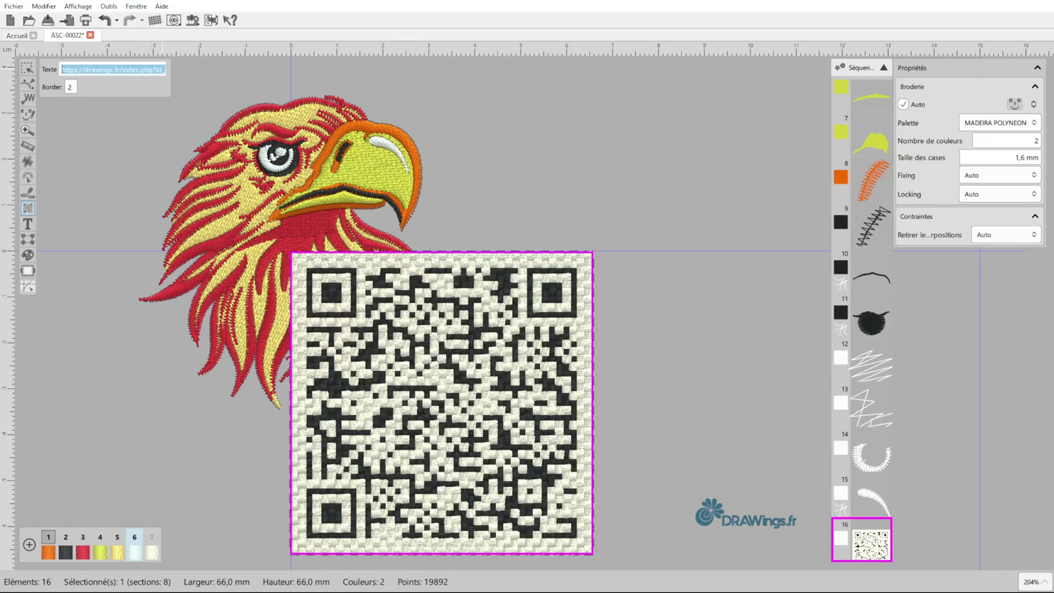
Step: Move the QR code clear of the eagle into the empty area in front of the beak, and delete it
left_click(28, 67)
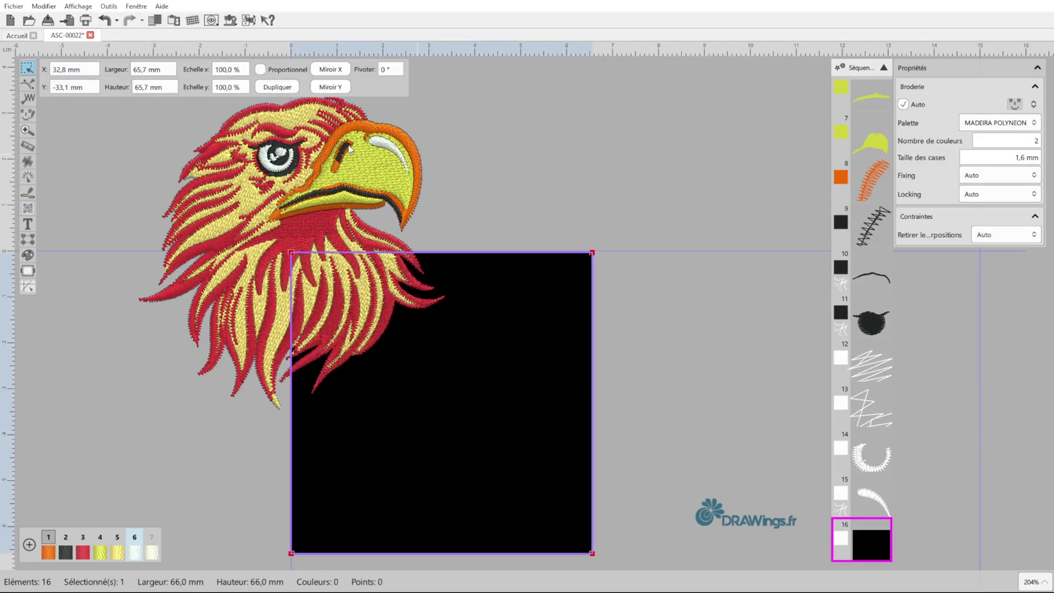
left_click(506, 132)
left_click_drag(519, 312, 670, 249)
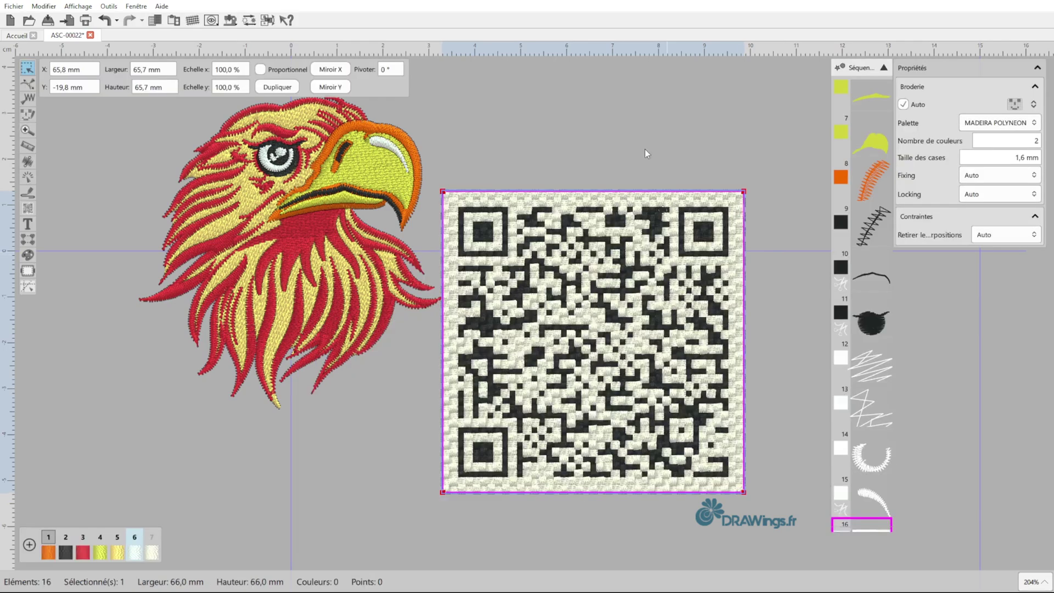
left_click(643, 120)
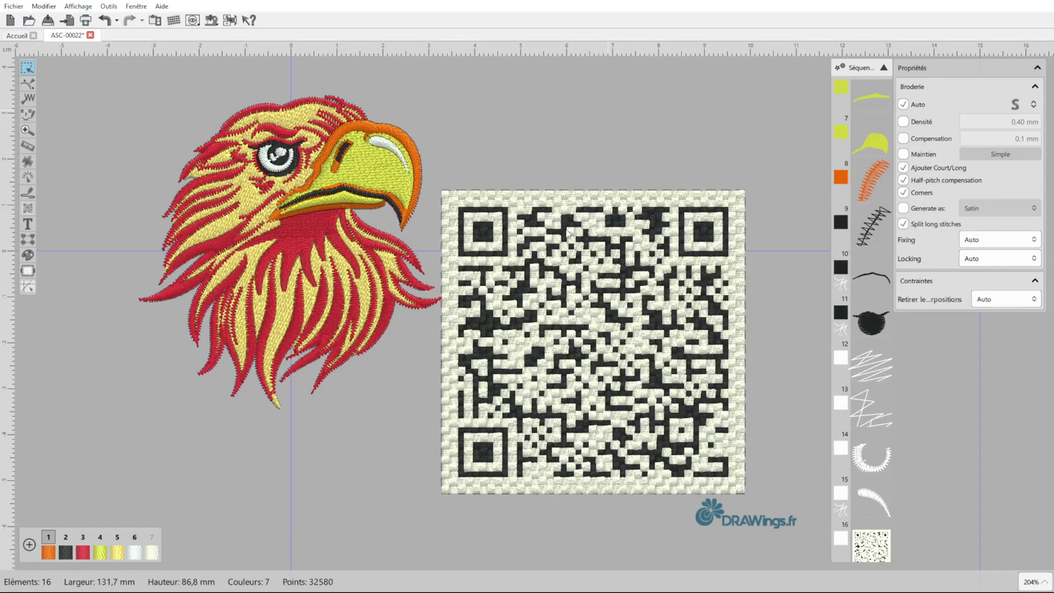
left_click(603, 275)
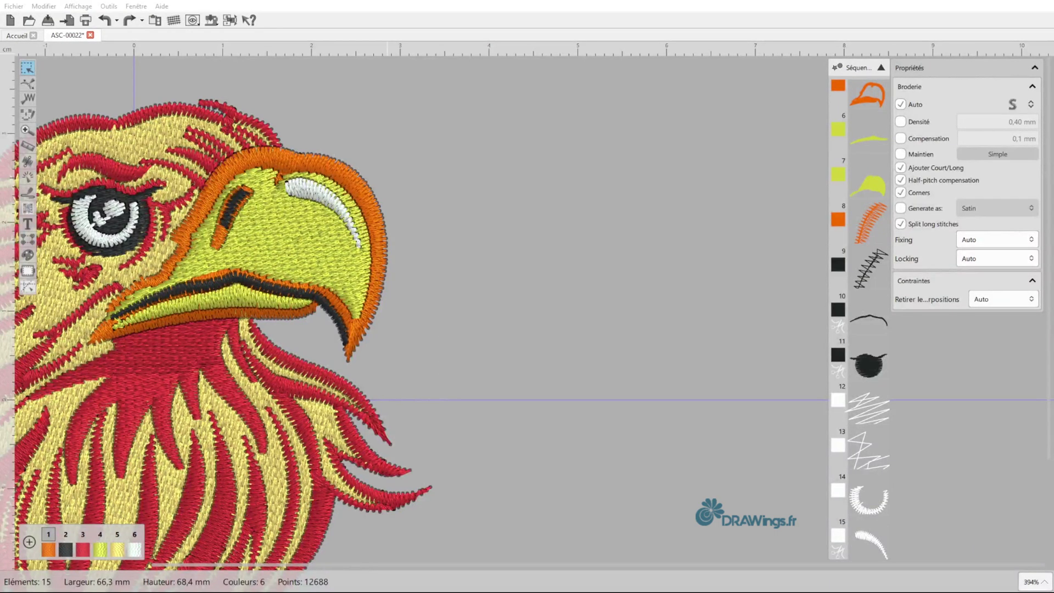
Step: Build a five-armed pinwheel in front of the beak from rotated and resized copies of the beak's white highlight, sharing one centre point
left_click(313, 192)
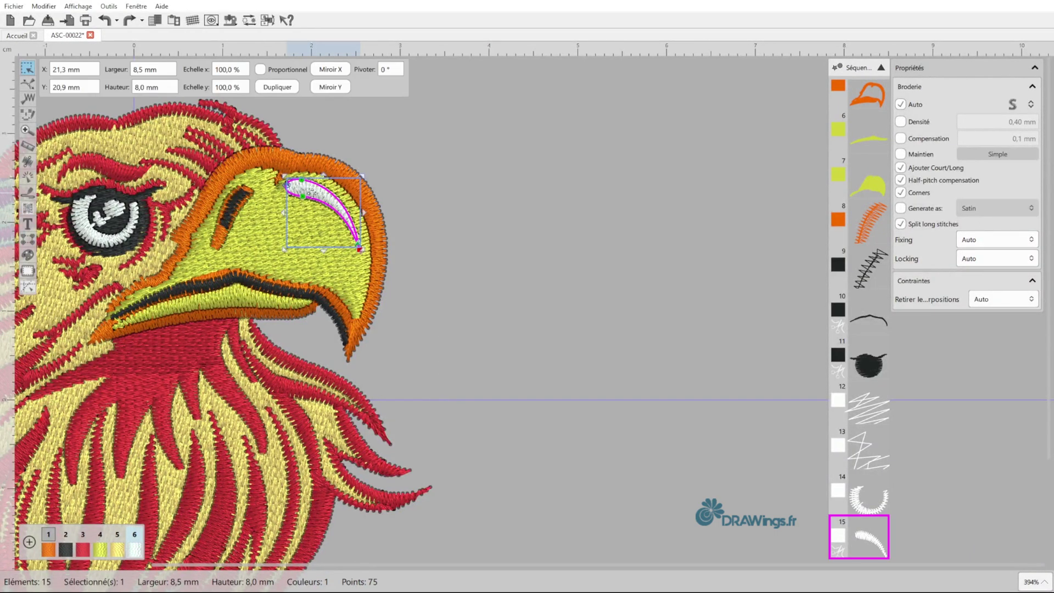
left_click_drag(316, 190, 506, 190)
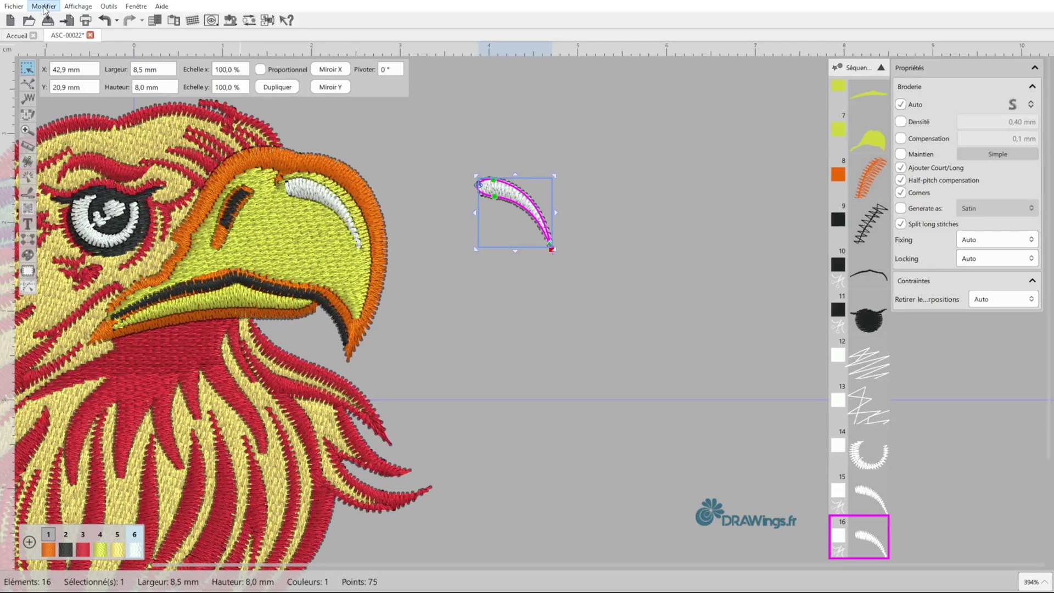
key("ctrl+v")
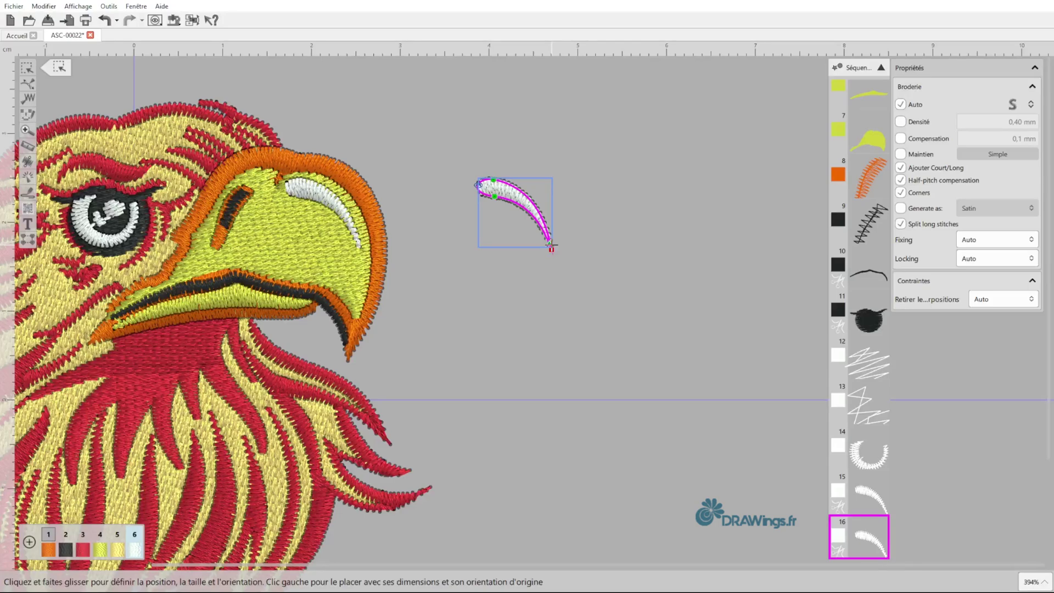
left_click_drag(551, 245, 476, 183)
left_click_drag(559, 248, 580, 145)
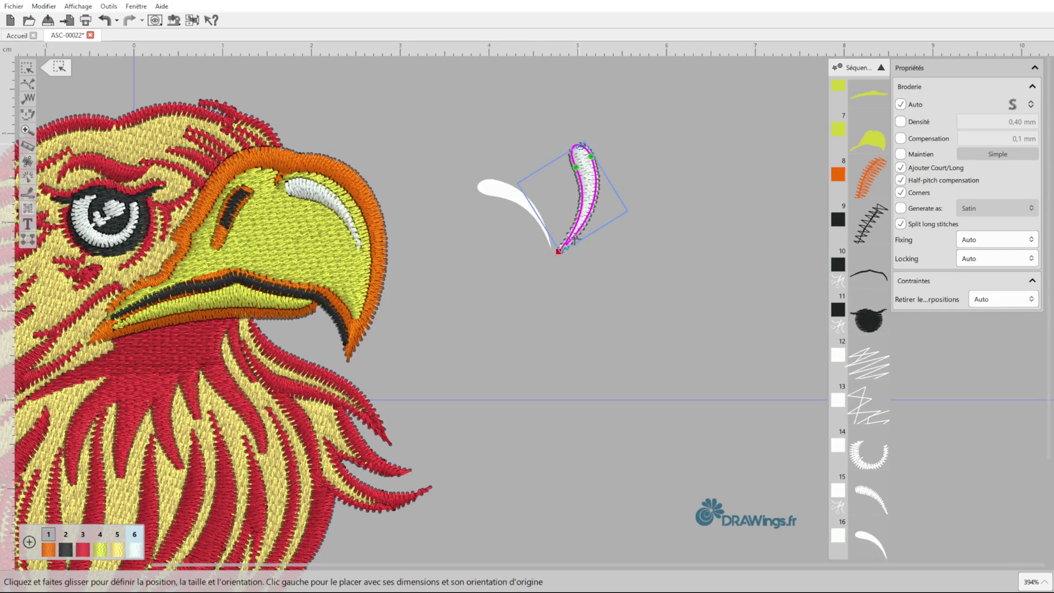
left_click_drag(560, 249, 566, 341)
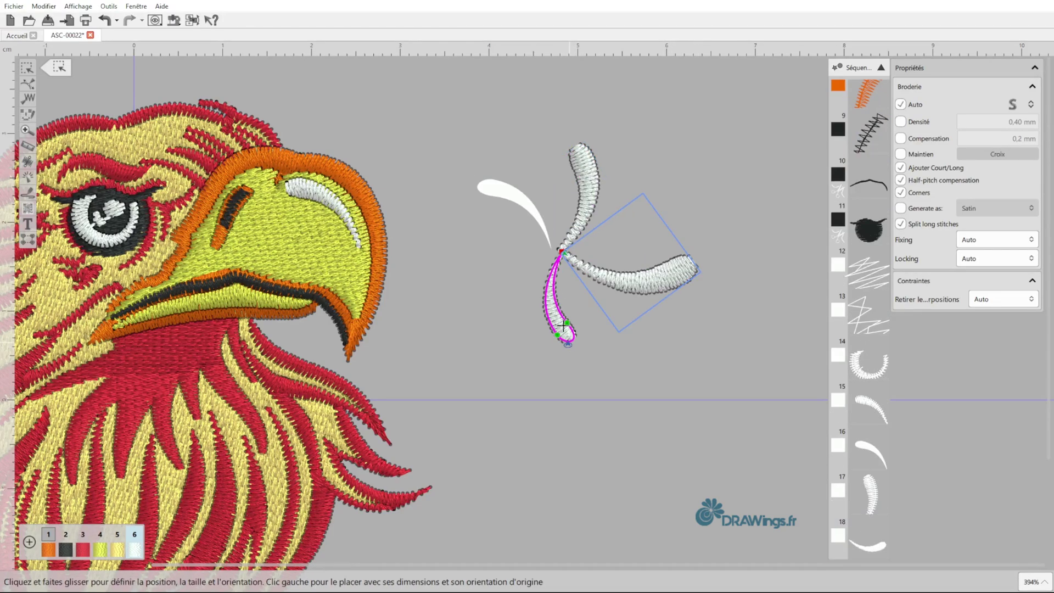
left_click_drag(554, 255, 476, 299)
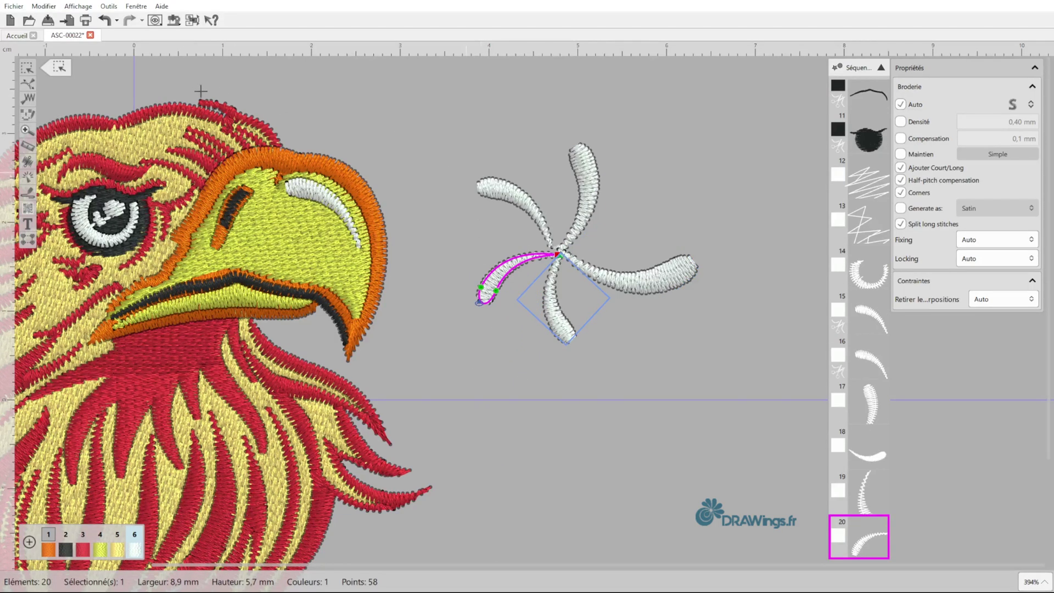
left_click(59, 67)
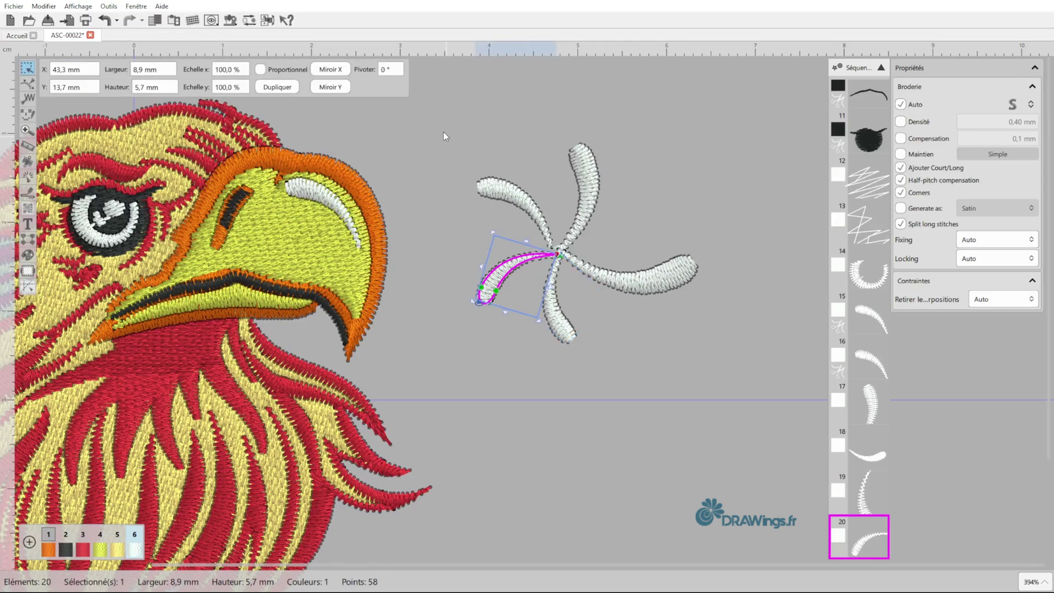
Step: Paste three smaller, rotated copies of the whole five-armed pinwheel so that they overlap around the original
left_click_drag(707, 389, 732, 403)
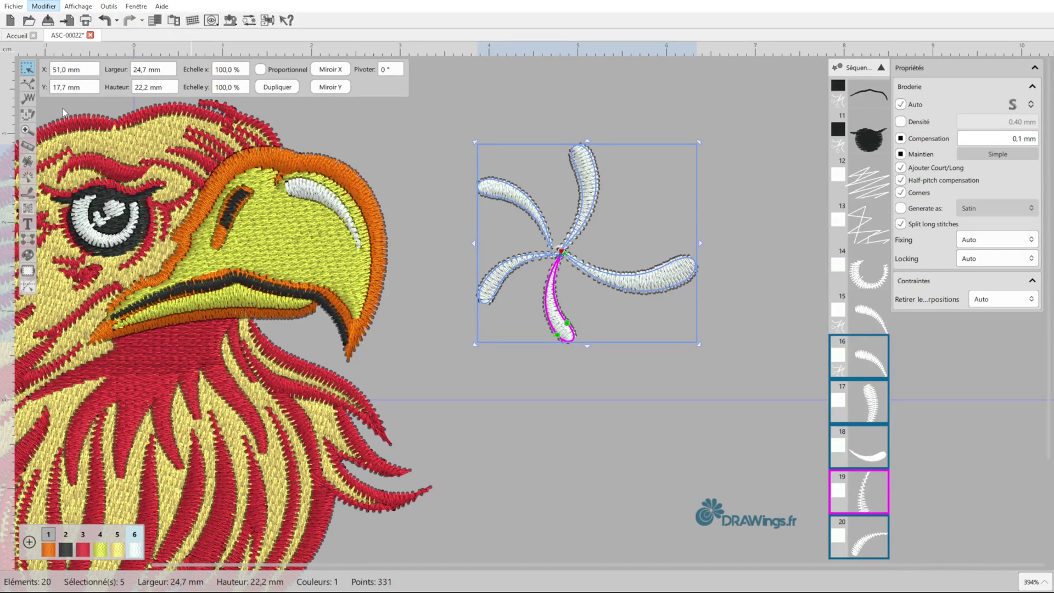
key("ctrl+v")
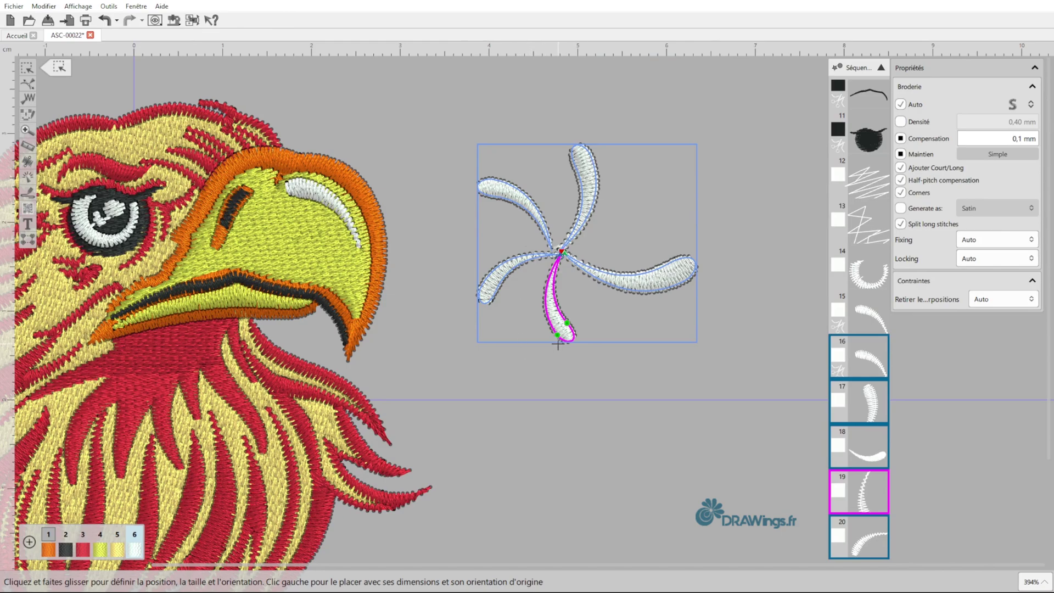
left_click_drag(575, 345, 580, 159)
left_click_drag(626, 336, 623, 217)
key("ctrl+v")
left_click(634, 156)
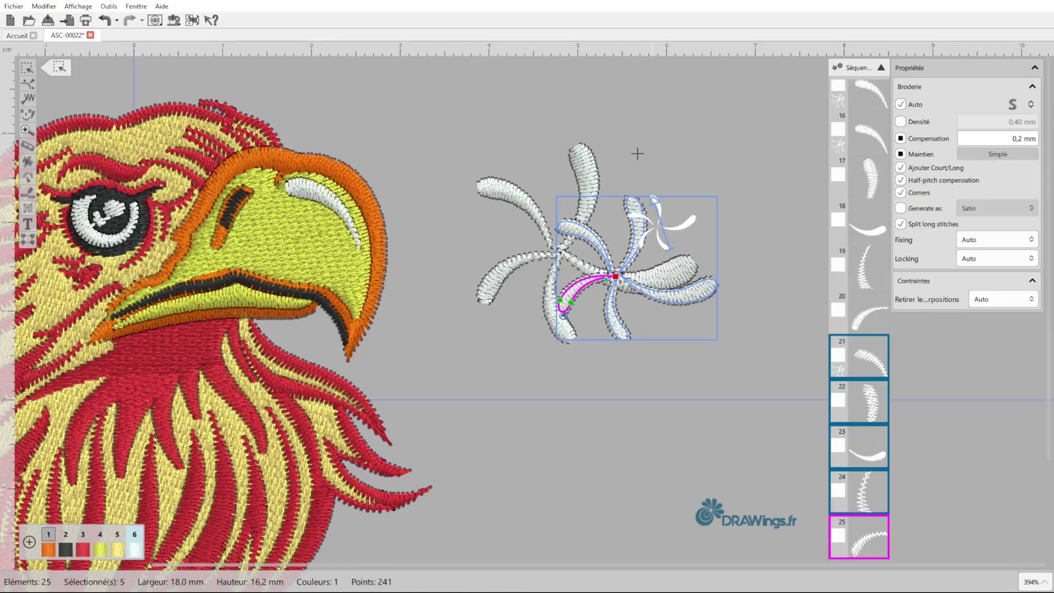
key("ctrl+v")
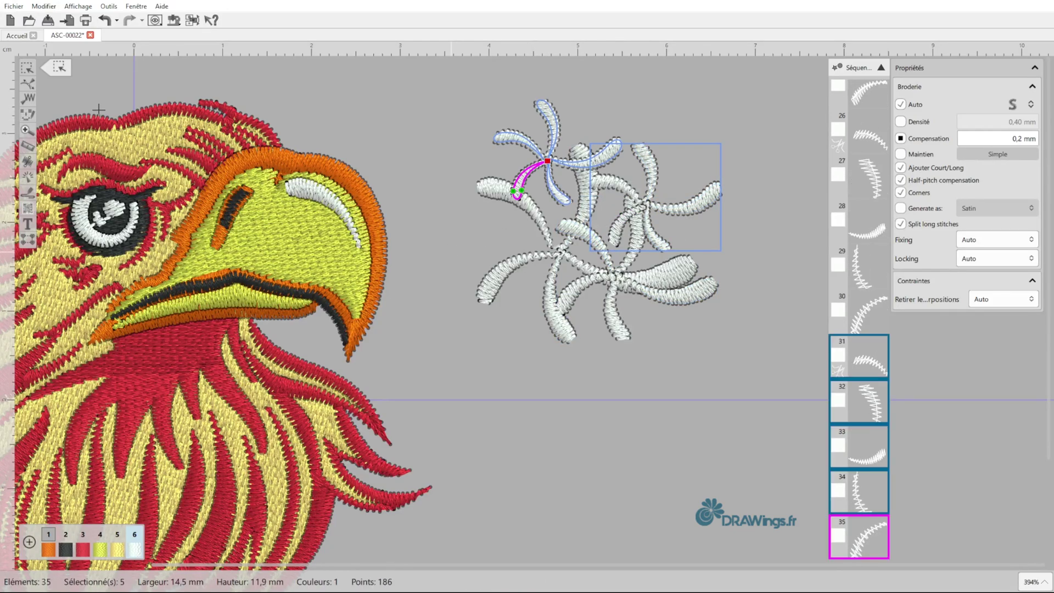
left_click(27, 69)
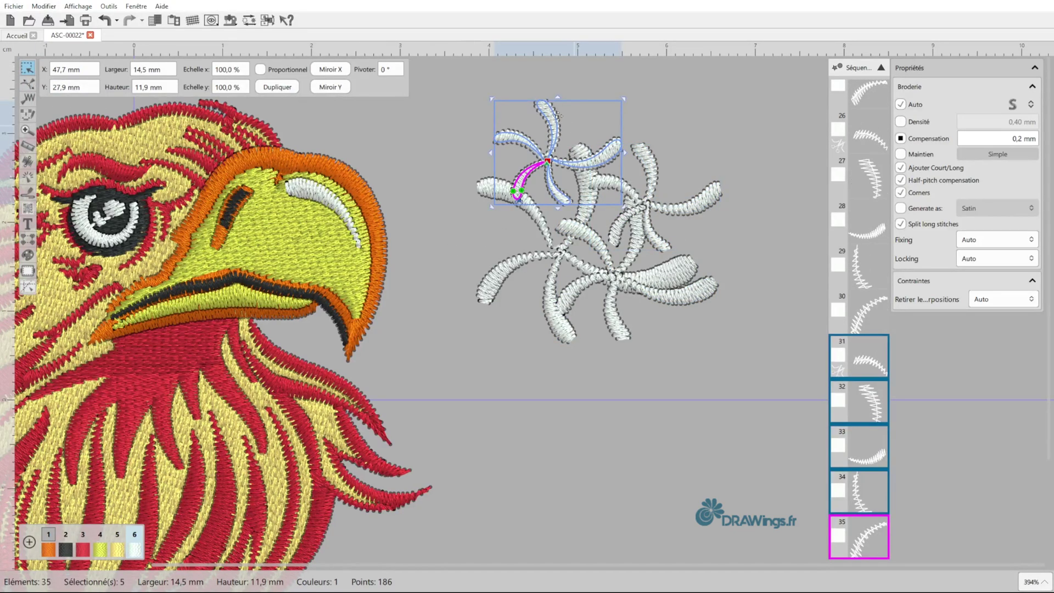
Step: Delete all the overlapping pinwheels, and place one copy of the beak's white highlight in the cleared area, rotated about its pointed tip
left_click_drag(462, 74, 798, 395)
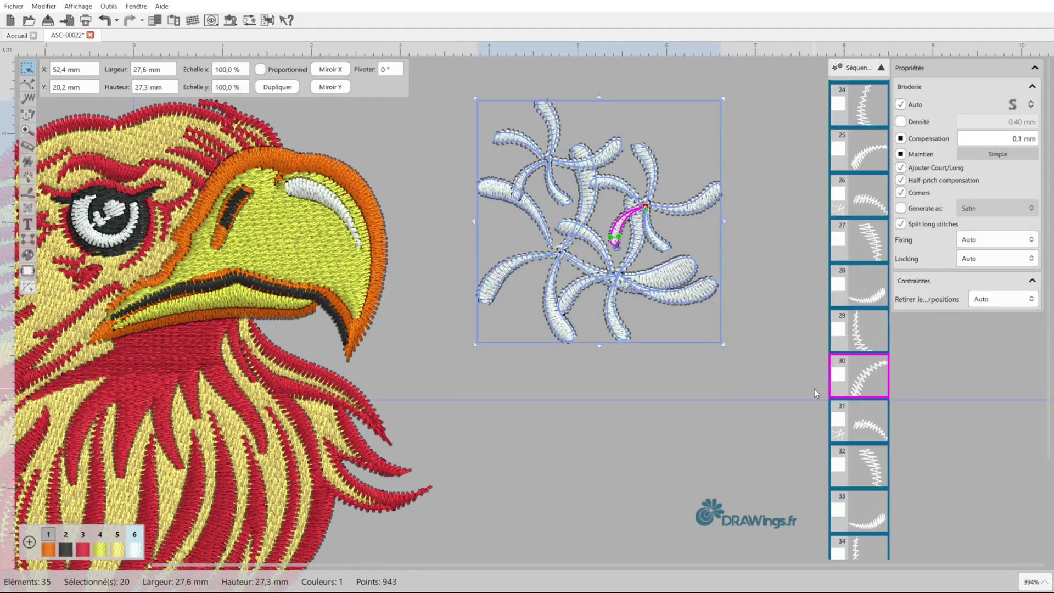
key("Delete")
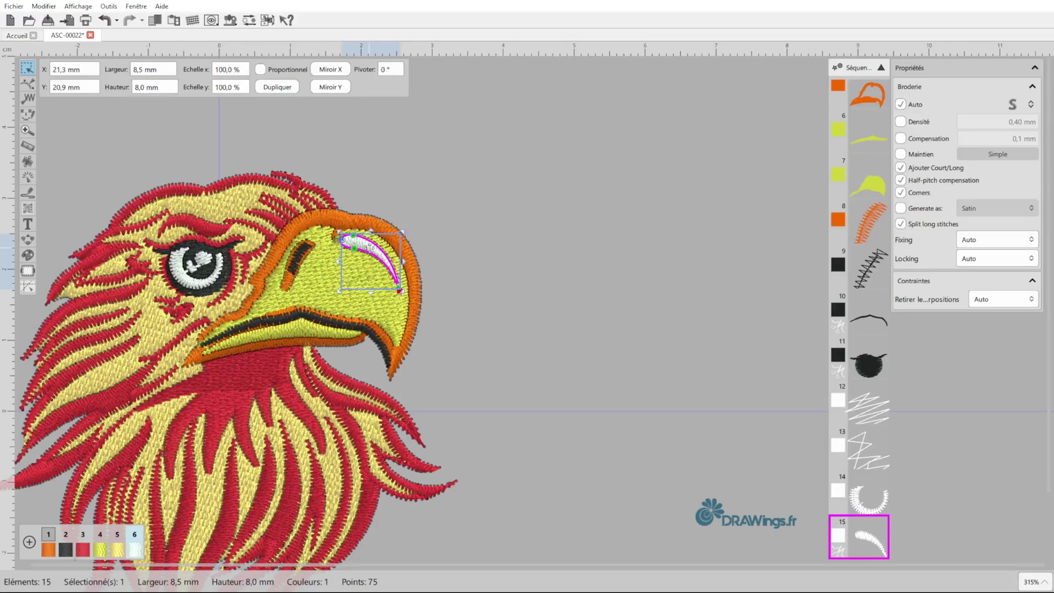
left_click_drag(370, 248, 569, 266)
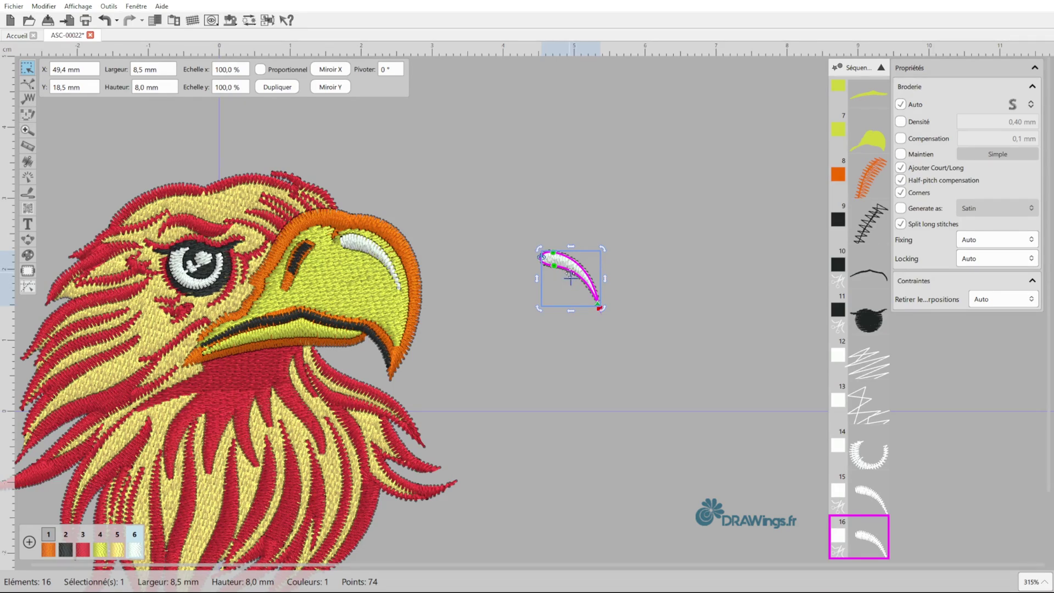
key("Tab")
mouse_move(603, 246)
left_mouse_down()
mouse_move(683, 291)
mouse_move(689, 240)
mouse_move(648, 192)
mouse_move(597, 171)
mouse_move(666, 185)
left_mouse_up()
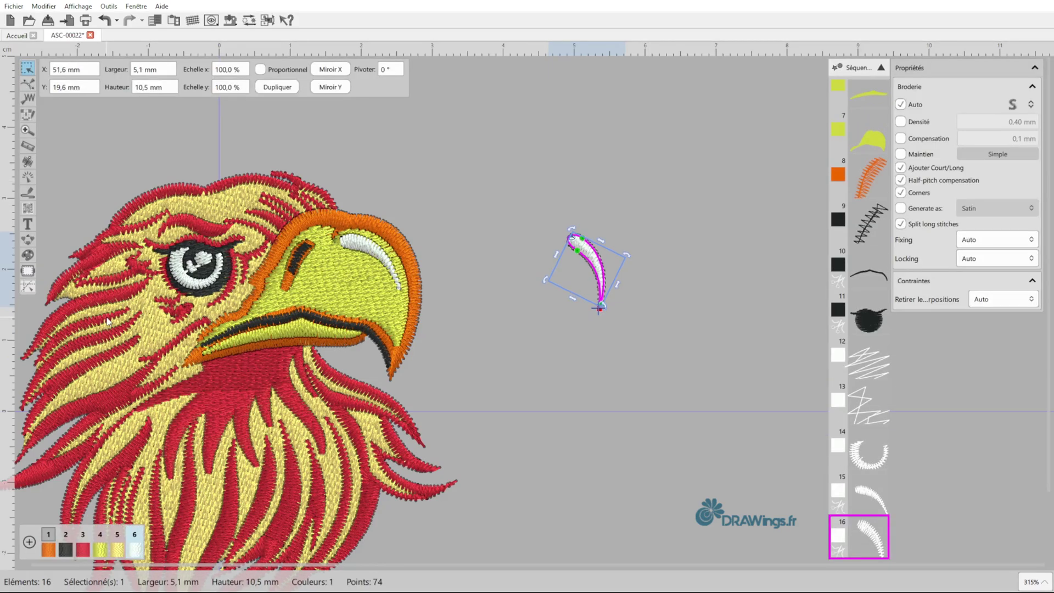
Step: Create a circular repetition of the copied highlight around its pointed tip, with 12 repetitions and an end angle of 140°
mouse_move(28, 239)
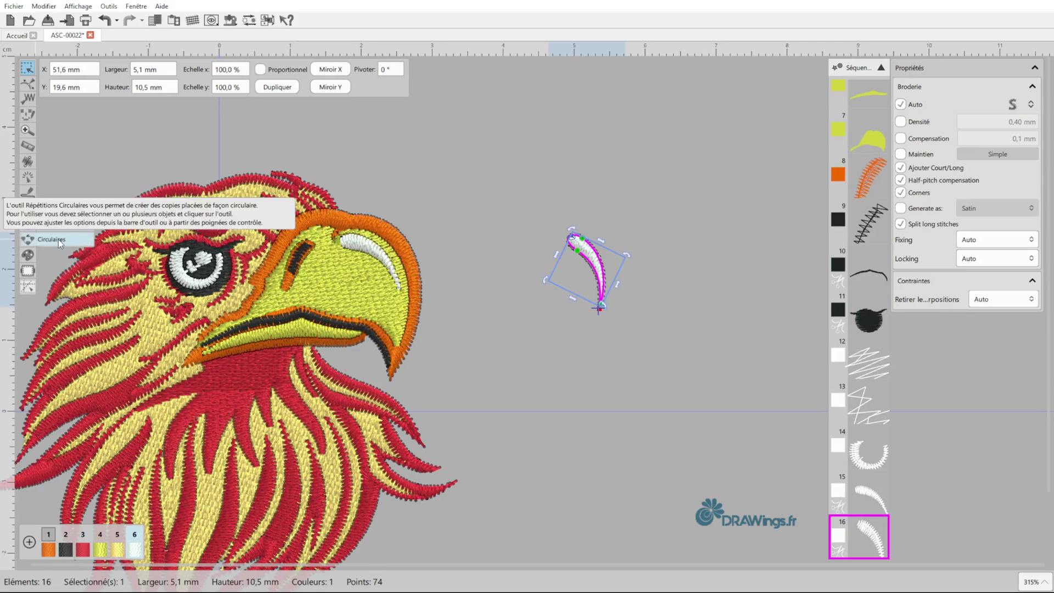
left_click(58, 238)
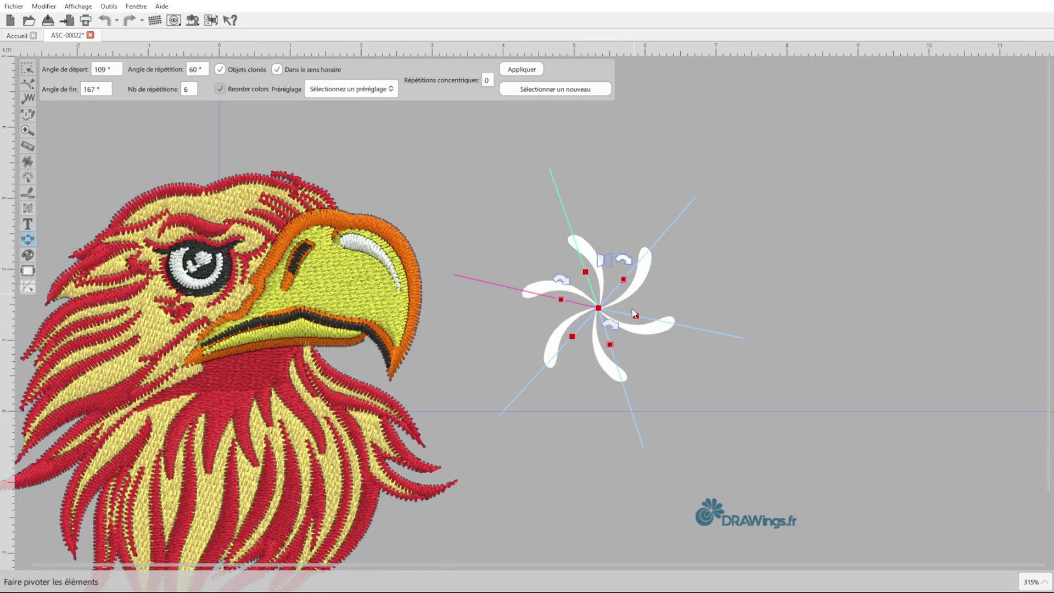
double_click(191, 89)
key("Return")
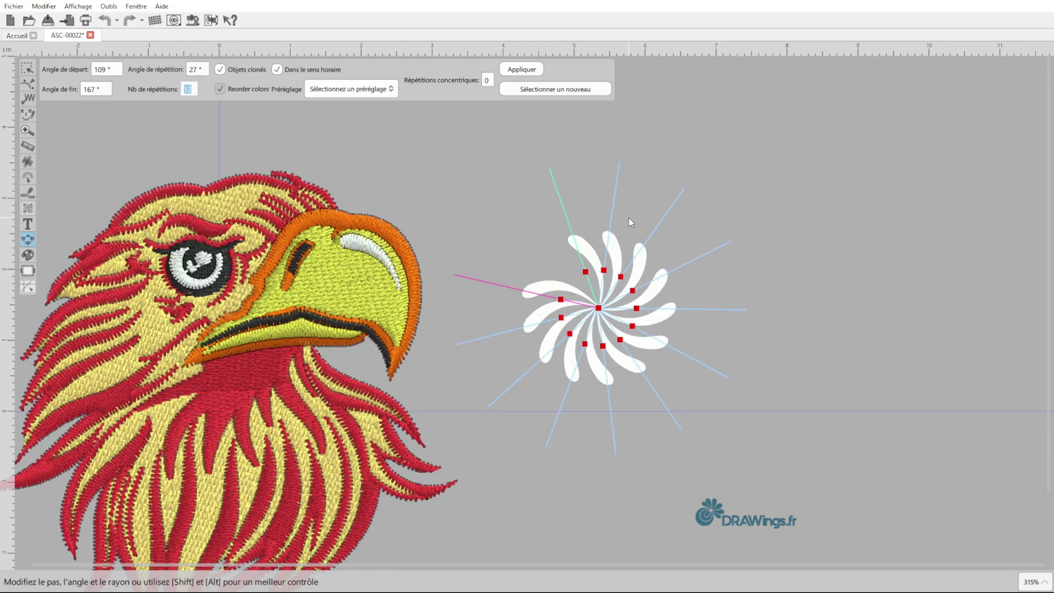
mouse_move(561, 301)
left_mouse_down()
mouse_move(558, 339)
mouse_move(612, 358)
mouse_move(547, 360)
mouse_move(510, 315)
mouse_move(542, 299)
mouse_move(469, 177)
mouse_move(552, 298)
mouse_move(571, 282)
mouse_move(574, 292)
left_mouse_up()
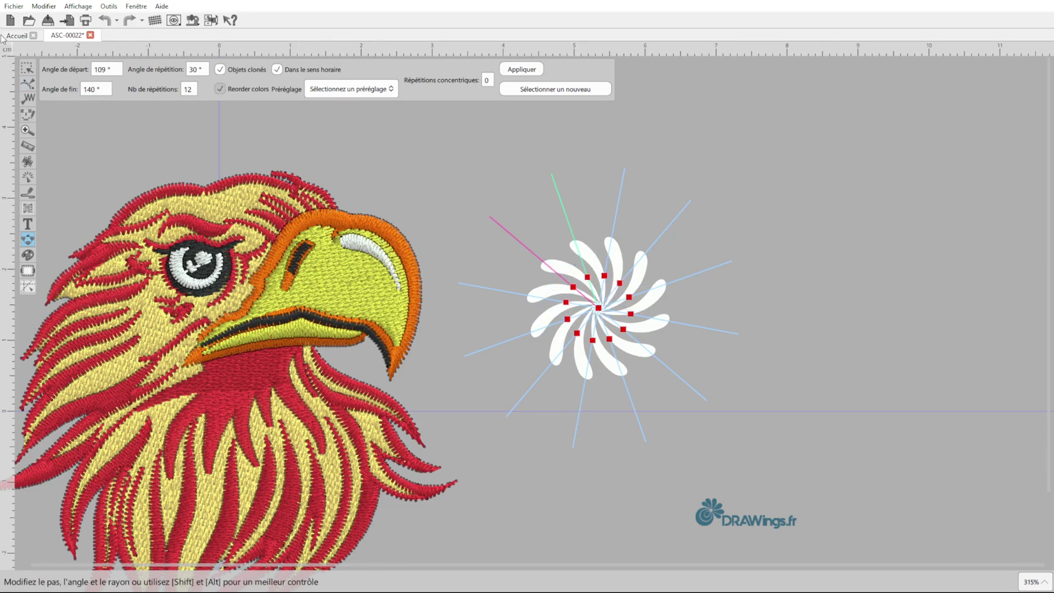
left_click(25, 69)
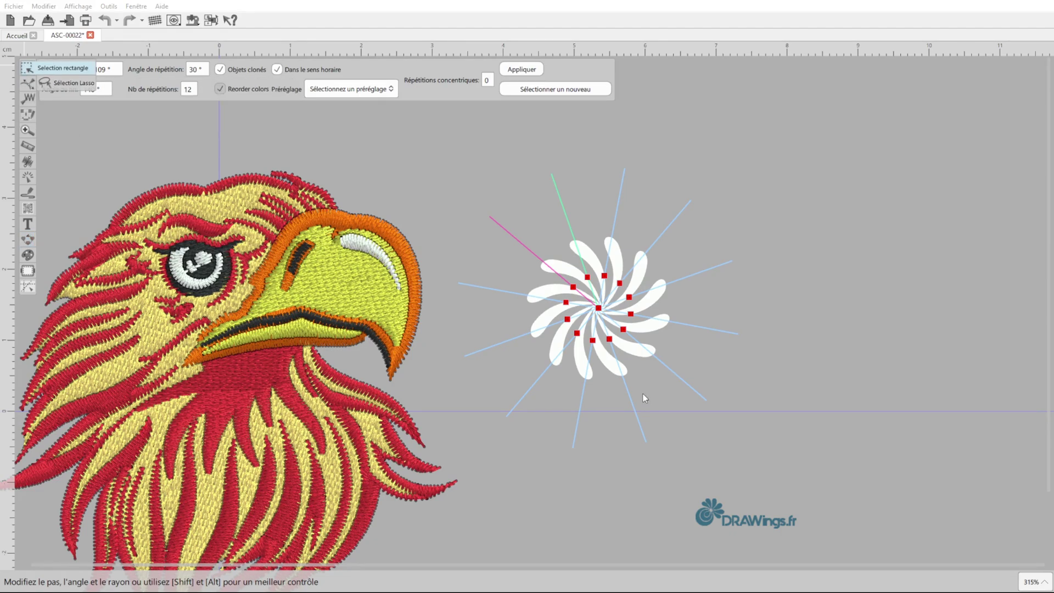
left_click(540, 309)
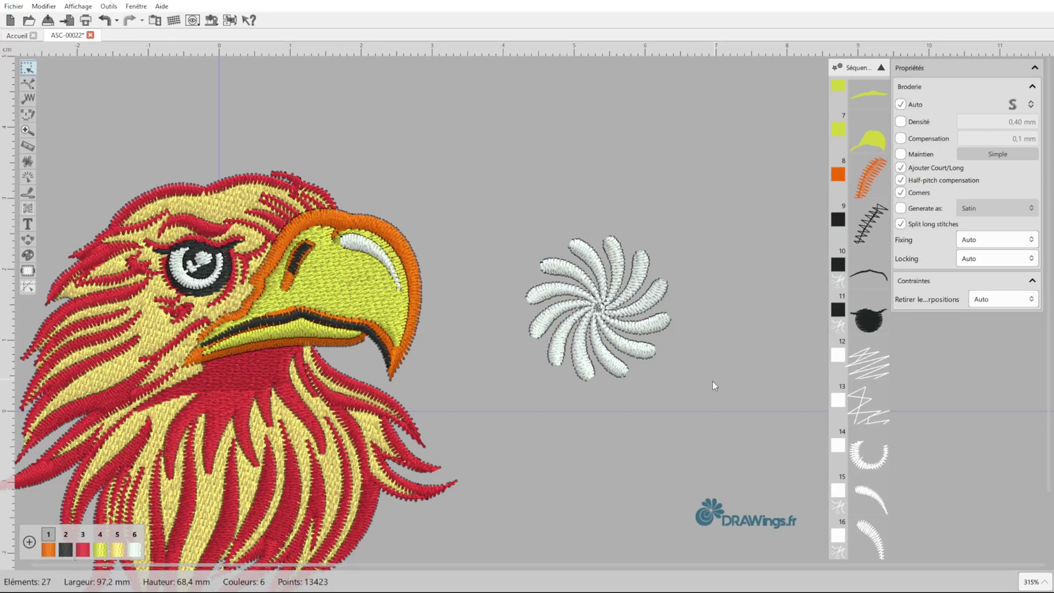
Step: Combine the twelve arms of the wheel in front of the beak into a single object
scroll(713, 381, "down", 2)
scroll(870, 420, "down", 8)
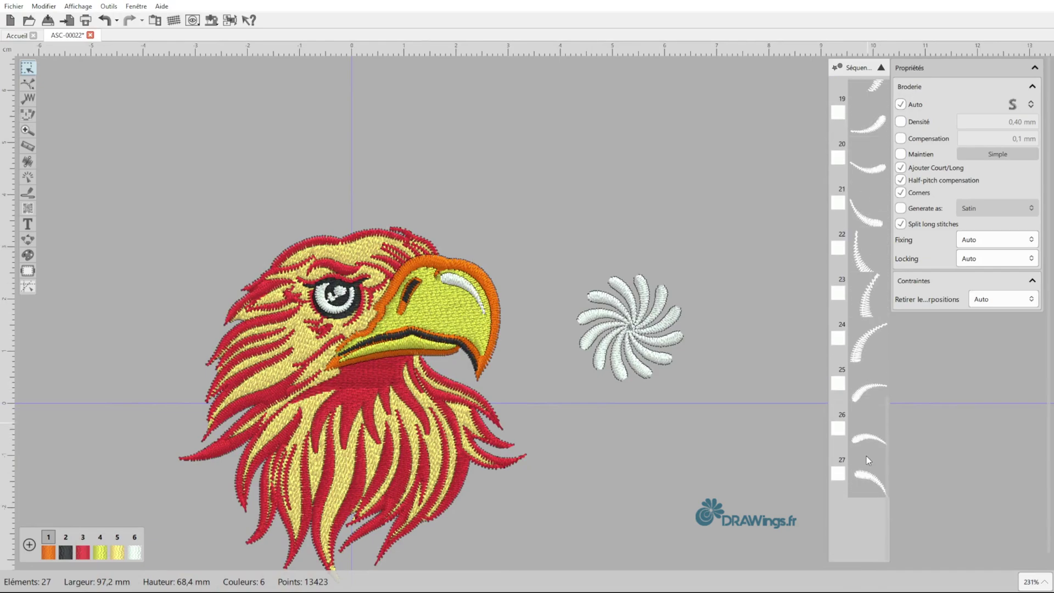
left_click_drag(556, 250, 724, 396)
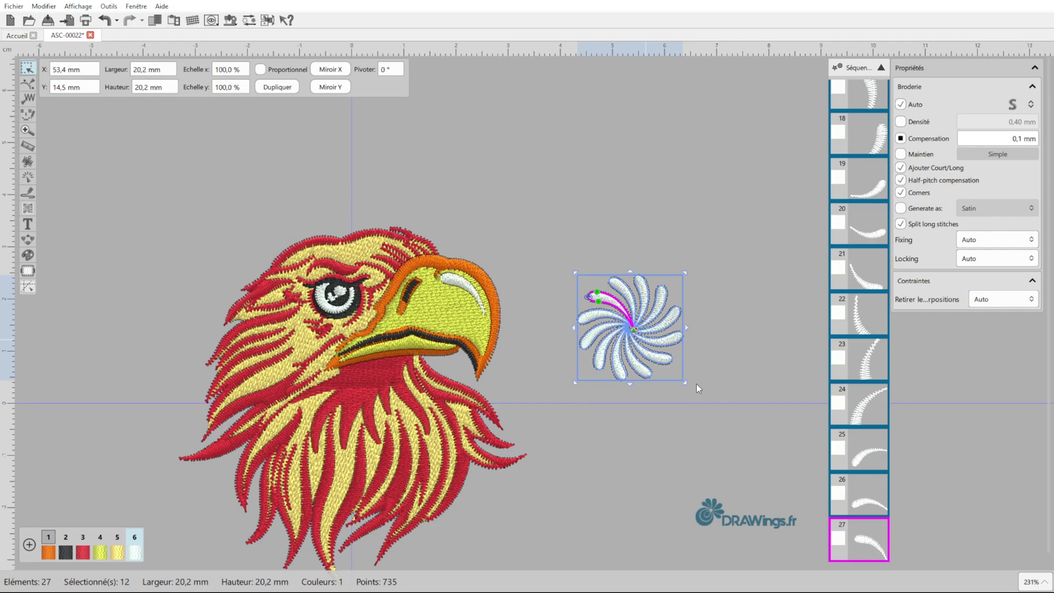
key("ctrl+g")
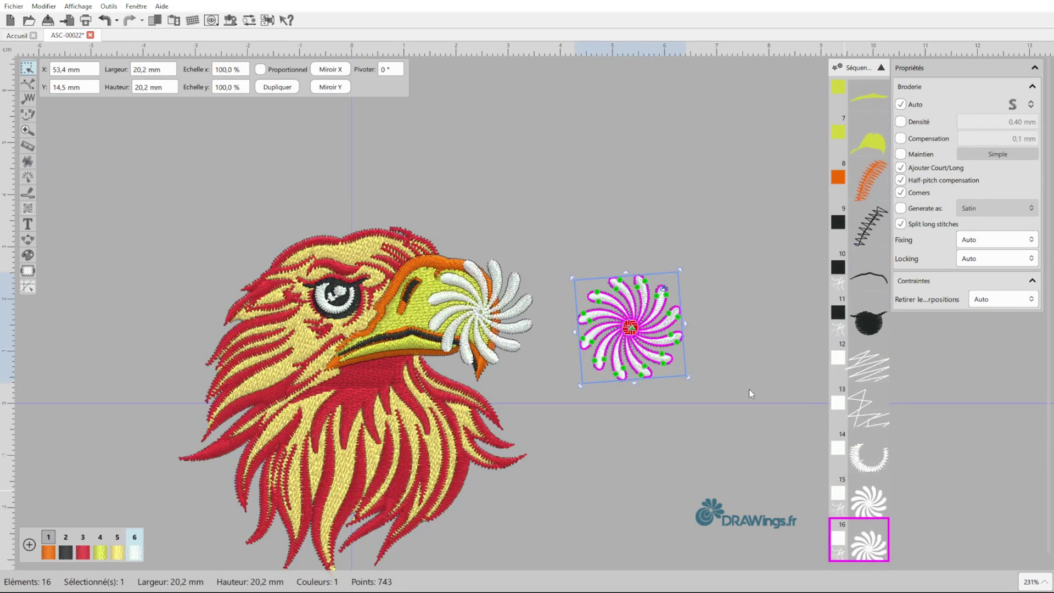
left_click(731, 353)
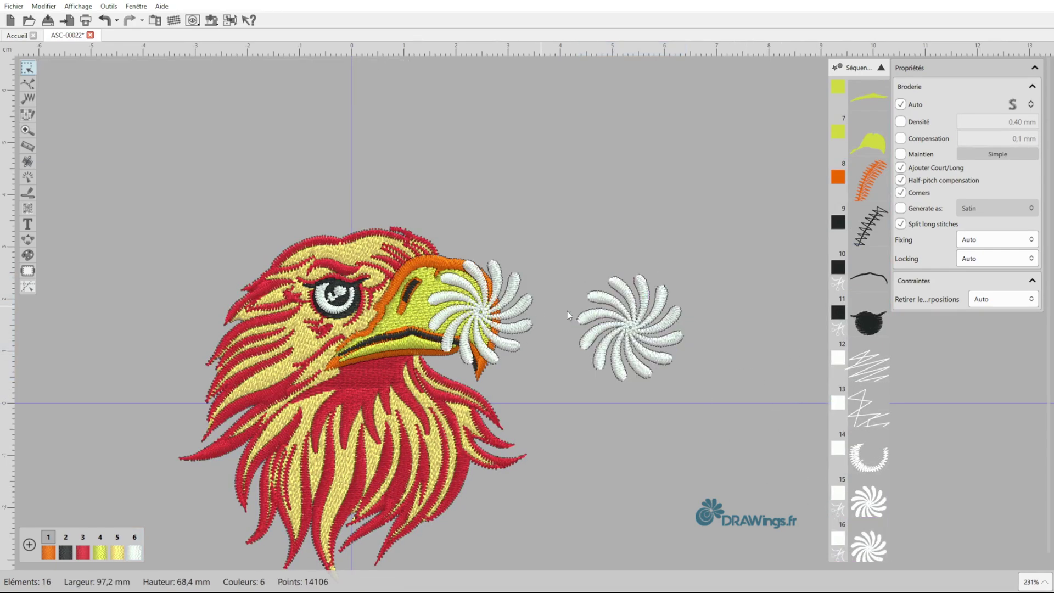
Step: Reshape one upper arm of the wheel in front of the beak by widening its rounded end and narrowing it again with a node
scroll(521, 338, "up", 3)
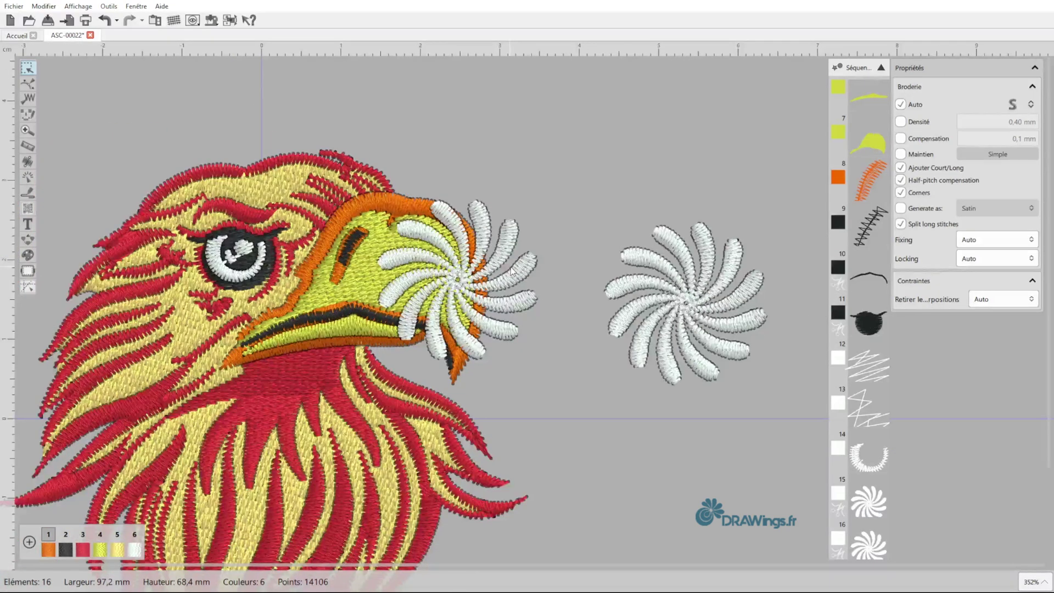
scroll(513, 272, "down", 1)
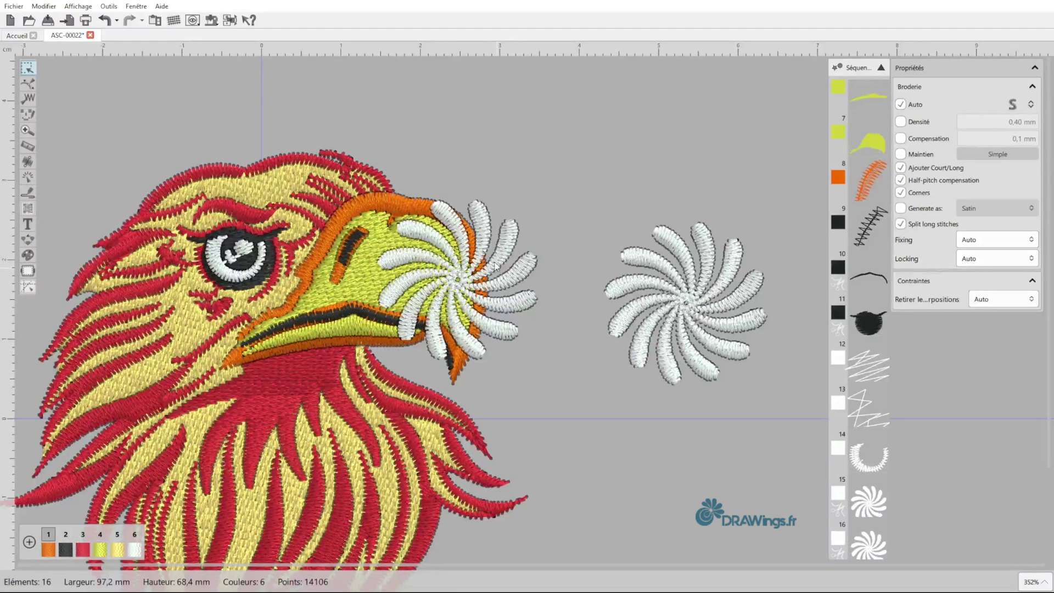
left_click(523, 272)
left_click(568, 235)
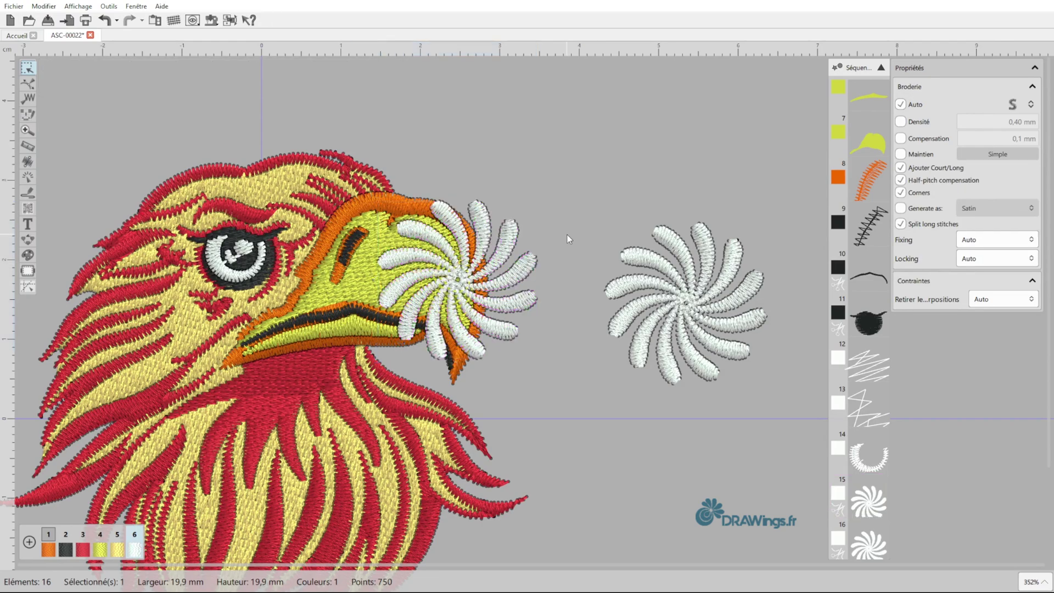
left_click(666, 268)
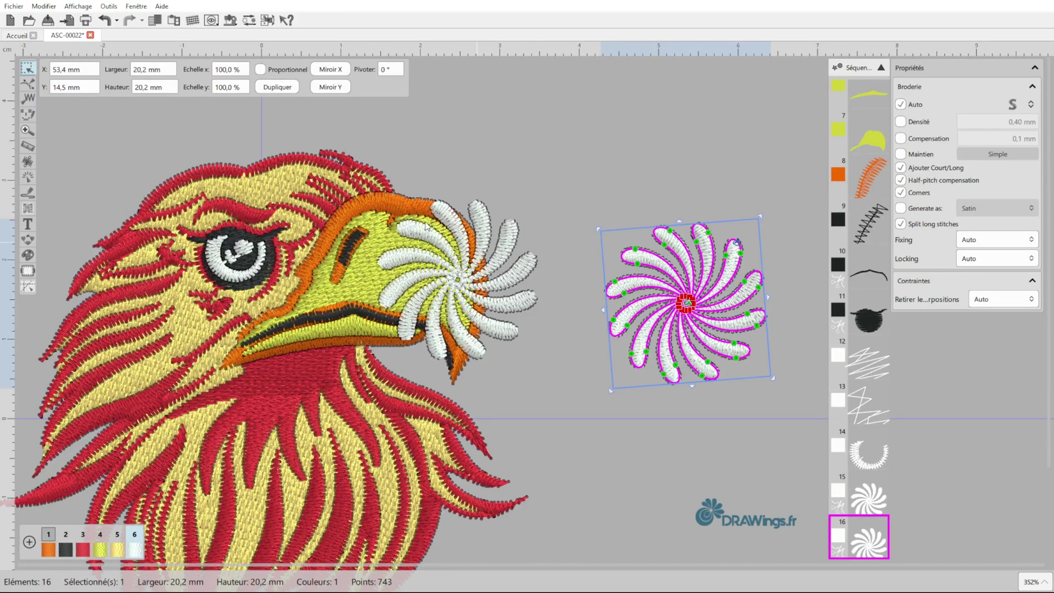
left_click(27, 84)
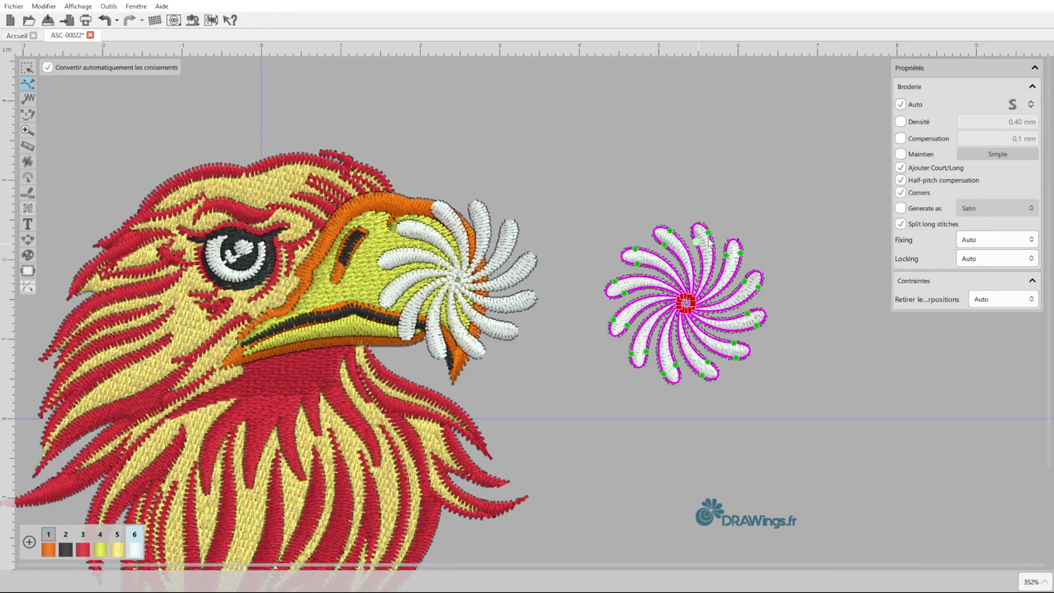
left_click_drag(709, 232, 717, 233)
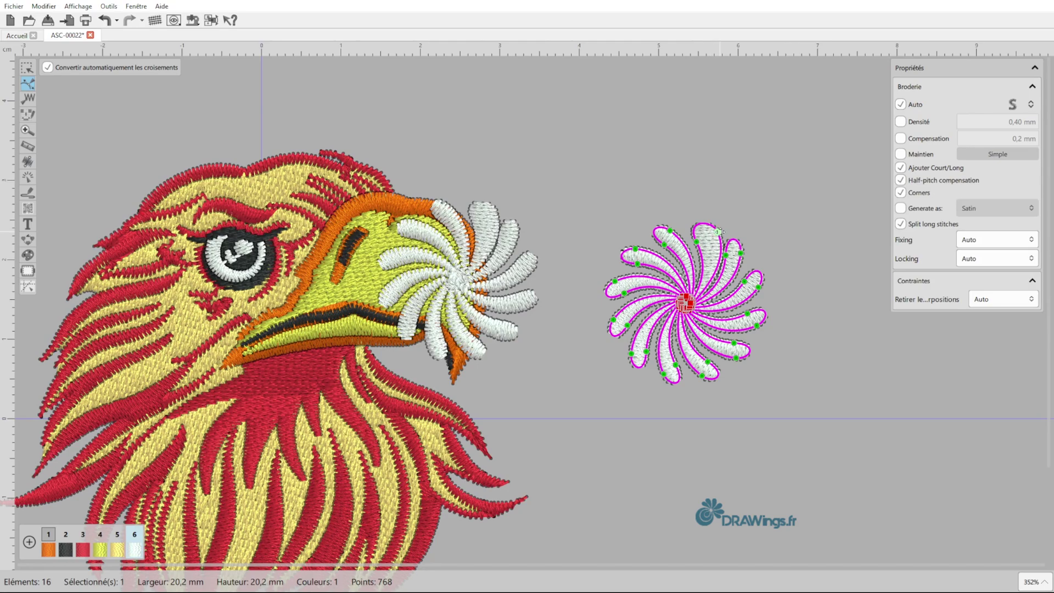
left_click_drag(719, 231, 705, 249)
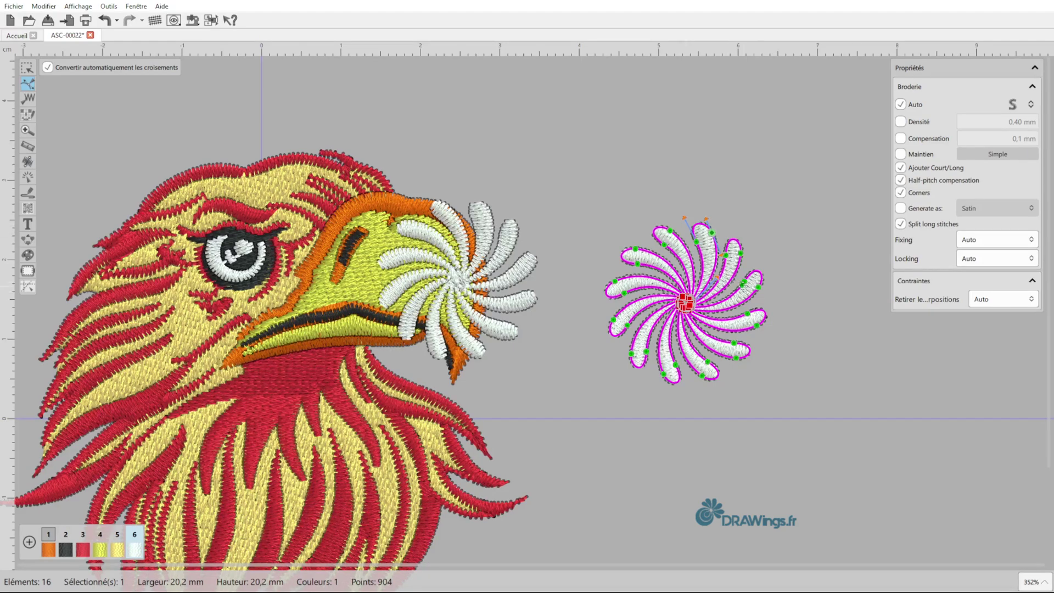
left_click(27, 67)
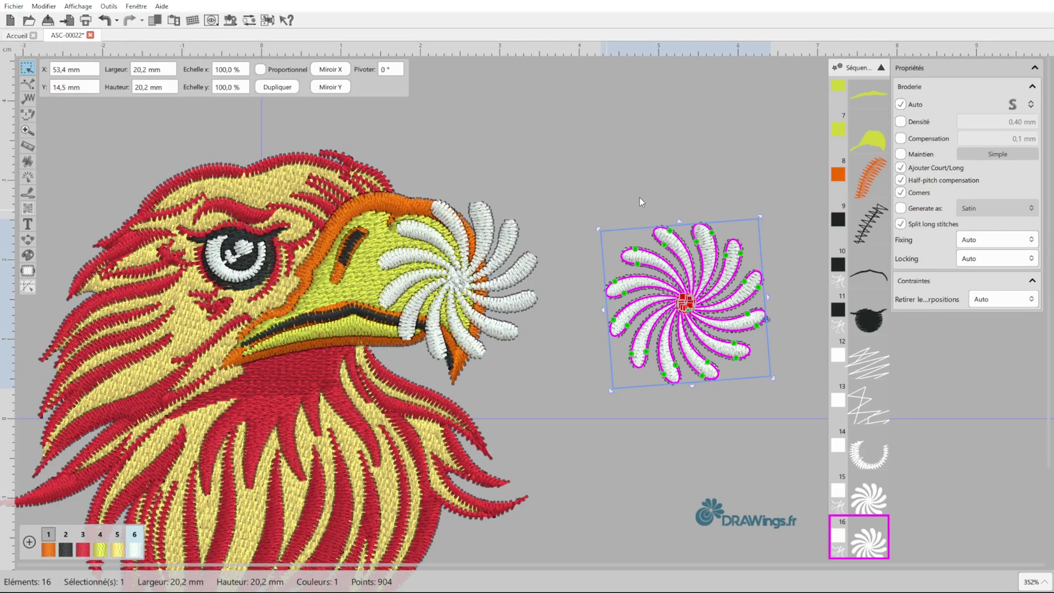
left_click(668, 182)
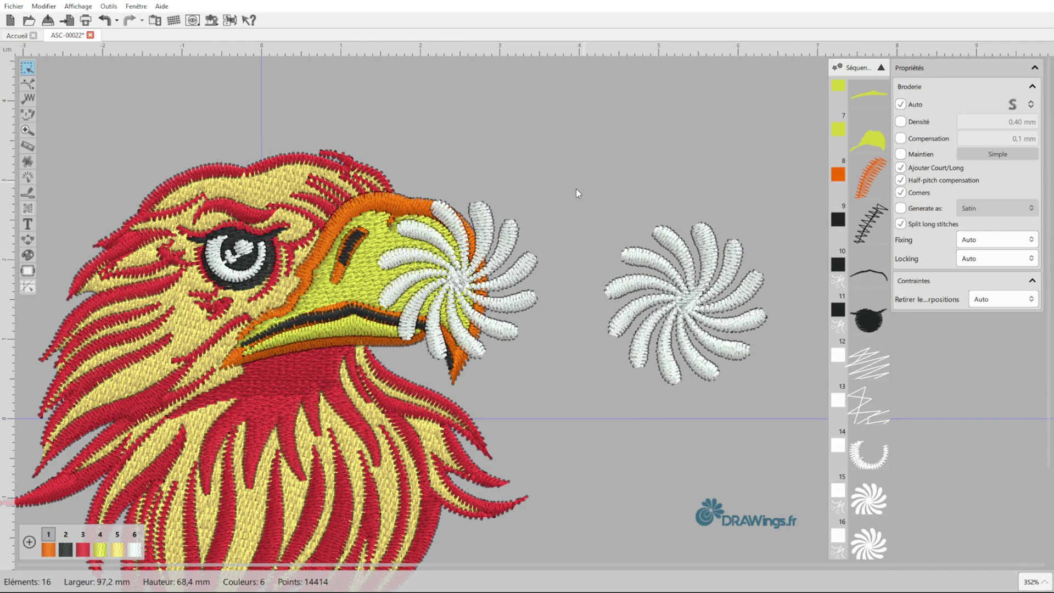
Step: Duplicate the wheel in front of the beak in place
scroll(575, 188, "down", 3)
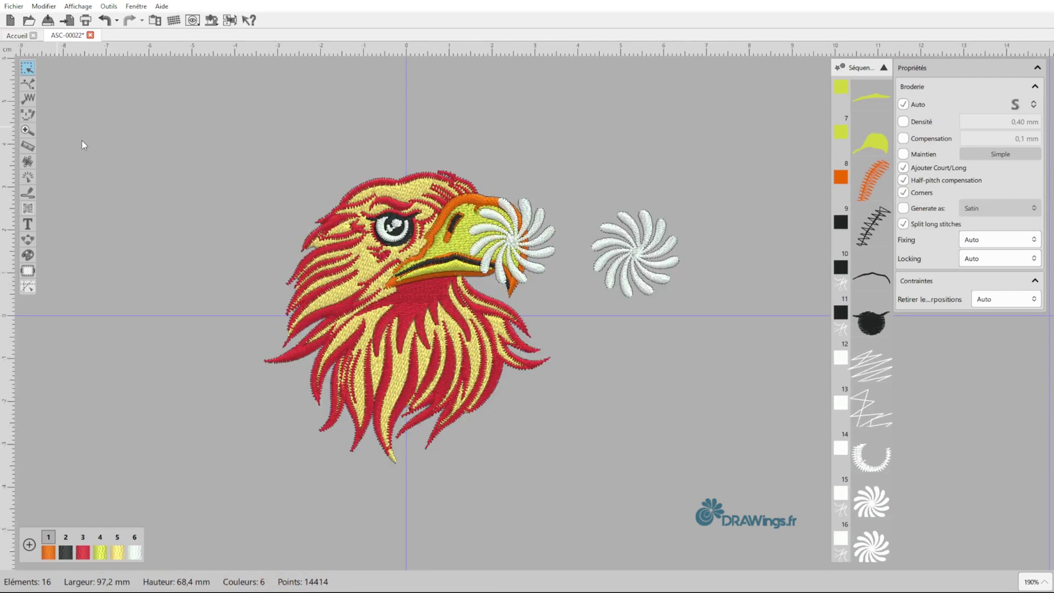
left_click(29, 69)
scroll(665, 244, "up", 3)
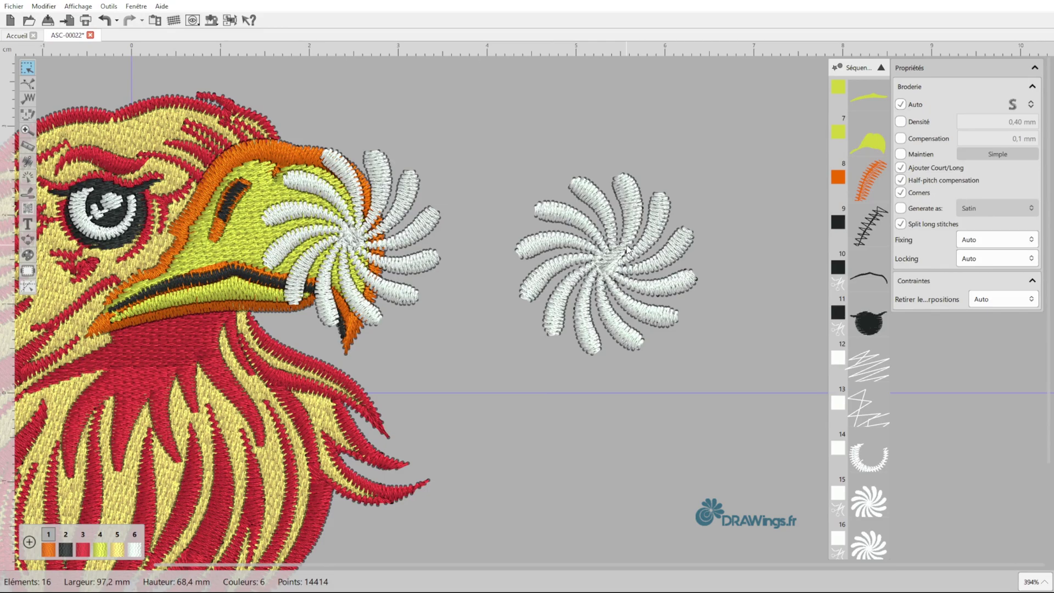
left_click_drag(485, 145, 747, 382)
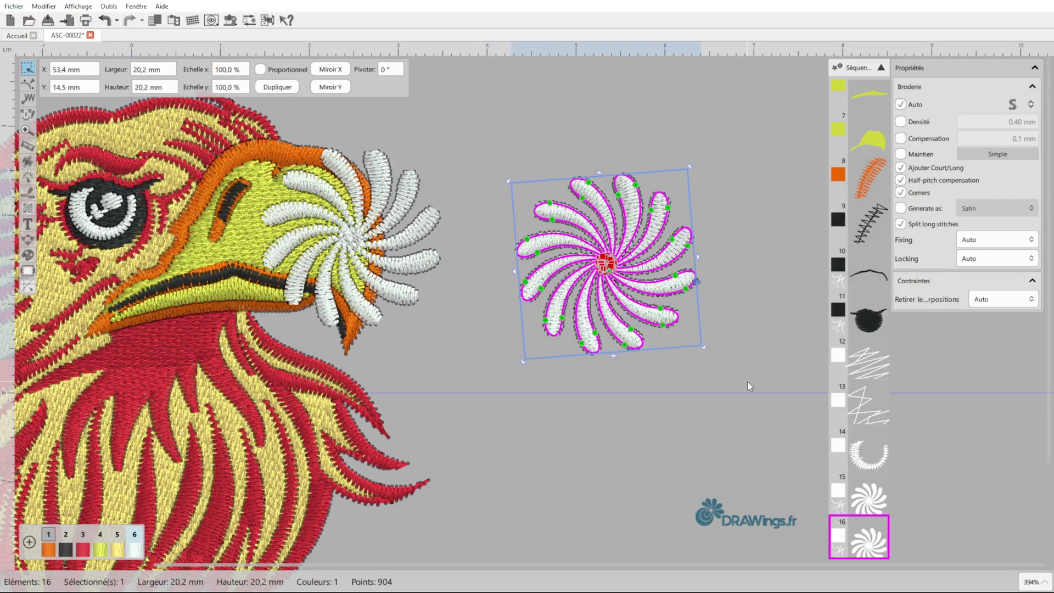
left_click(277, 86)
scroll(873, 531, "down", 1)
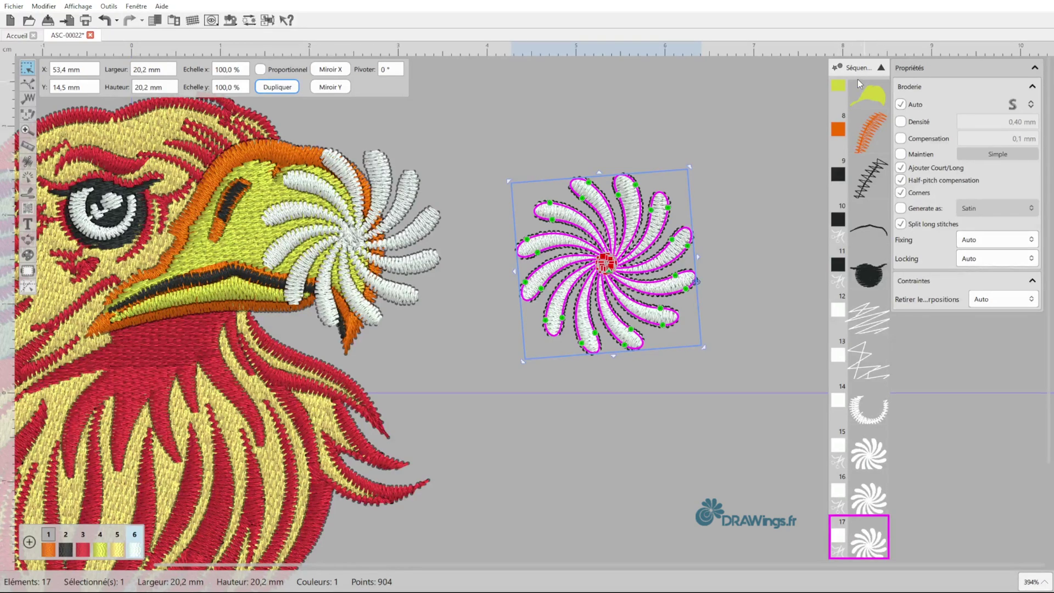
Step: Change the duplicated wheel's stitch type from satin to the grid net fill, with a cell size of 1.0 mm
left_click(1012, 106)
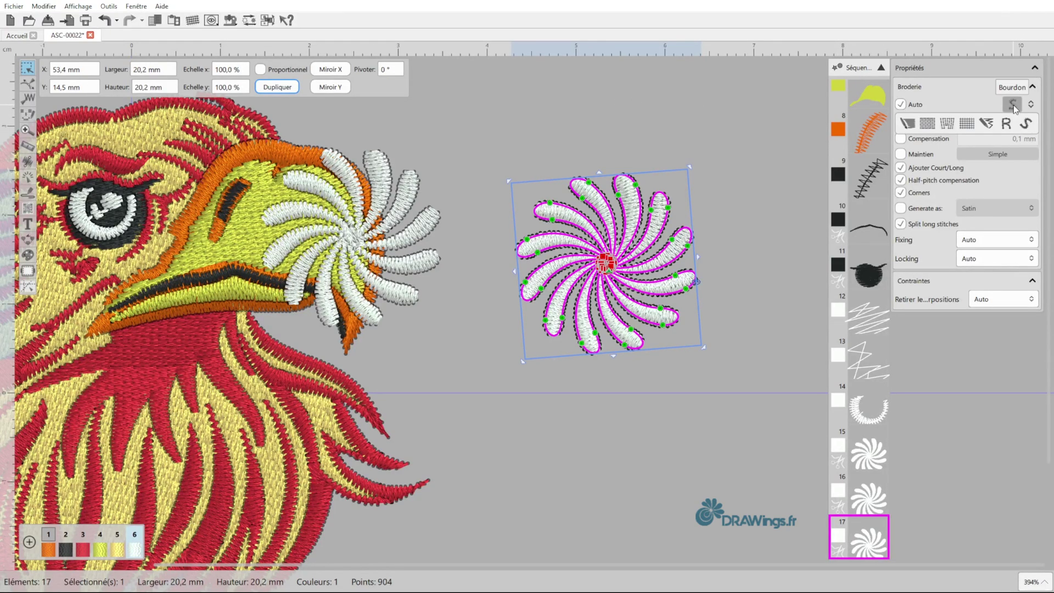
left_click(967, 124)
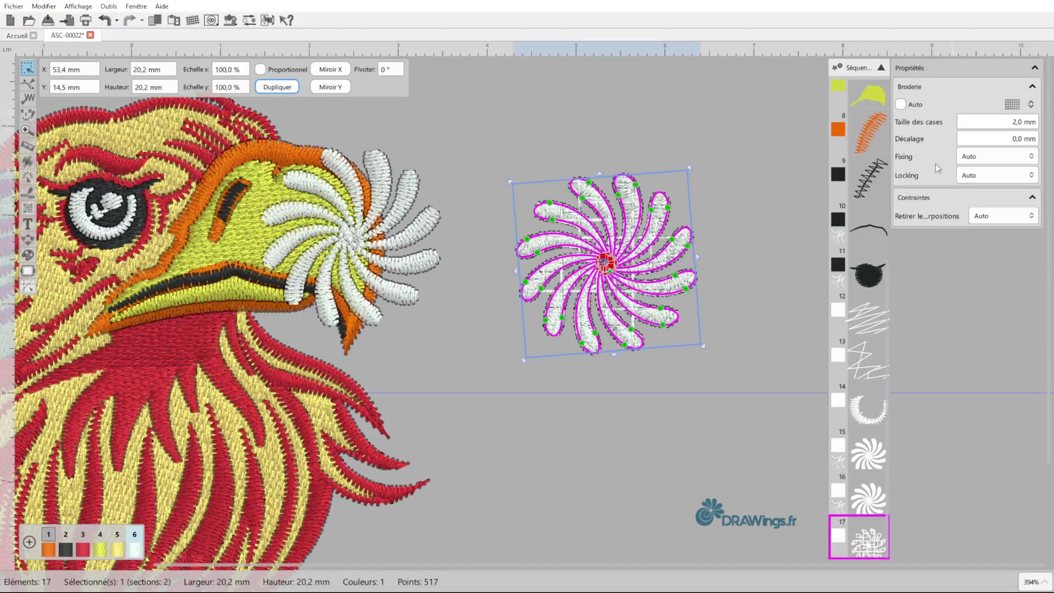
left_click(1012, 125)
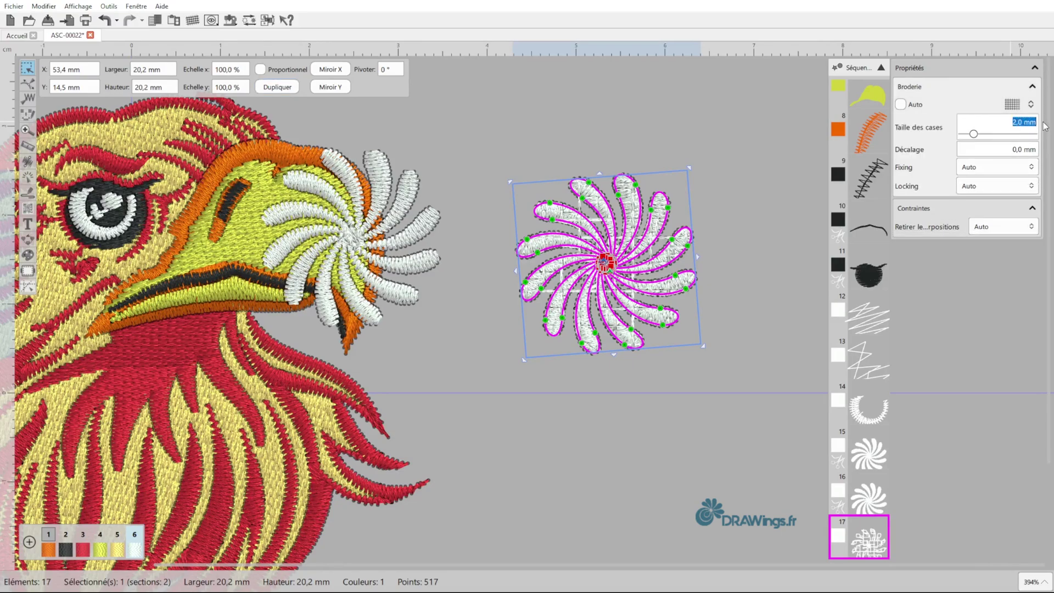
double_click(1017, 121)
type("1")
key("Return")
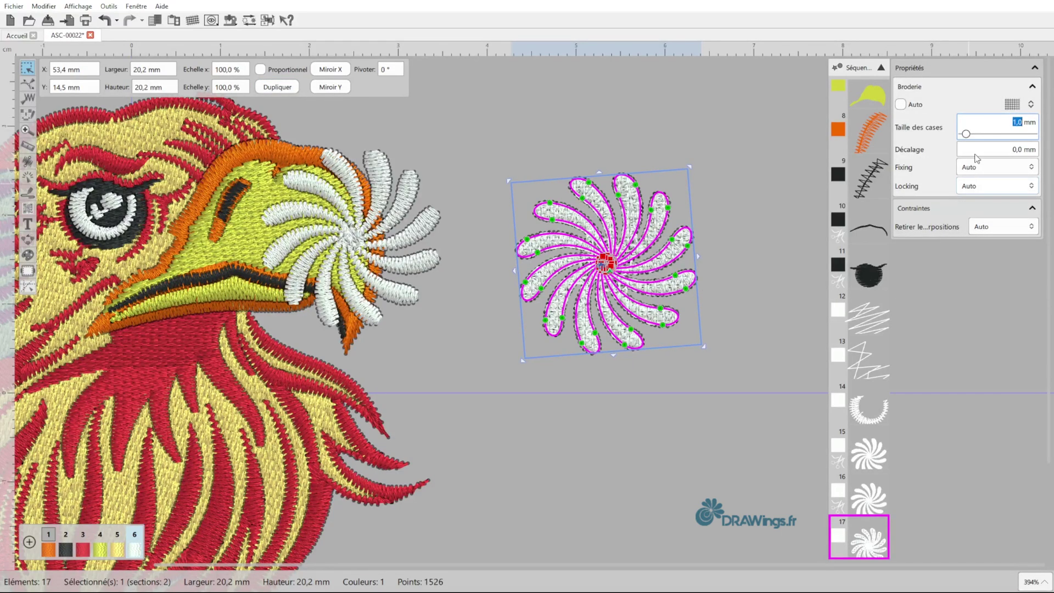
Step: Try offsets of 0.2 mm and 0.4 mm on the duplicate's grid fill, and set the offset to 0.5 mm
left_click(1010, 150)
double_click(1008, 144)
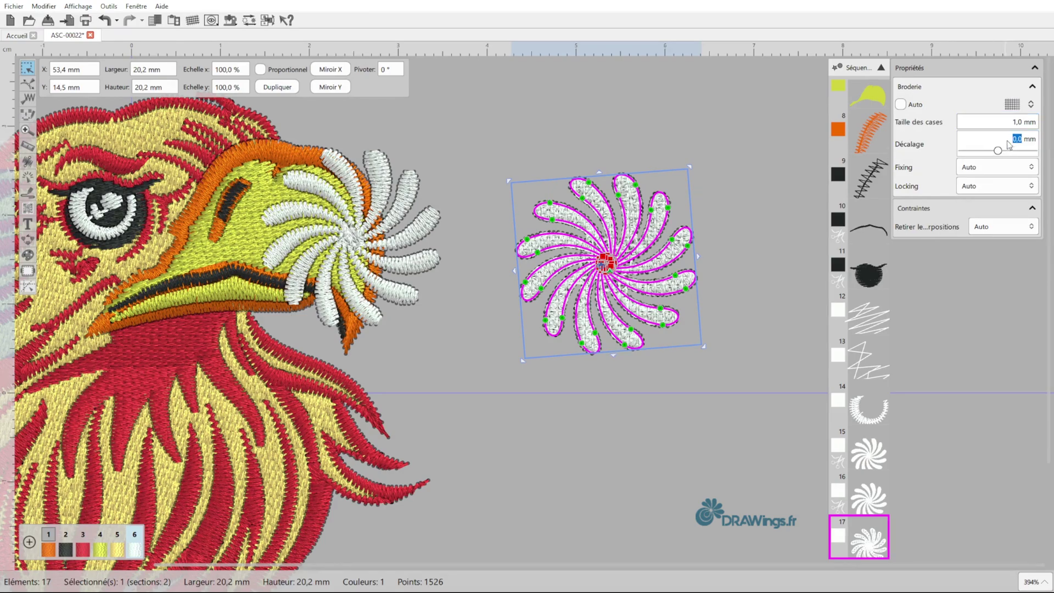
type("0,2")
key("Return")
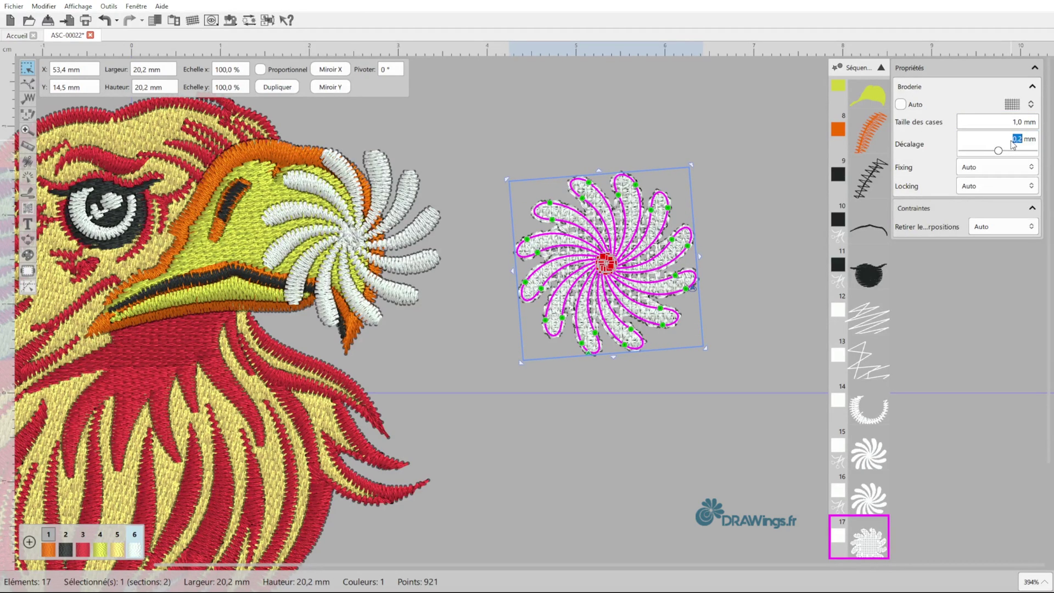
type("0,4")
key("Return")
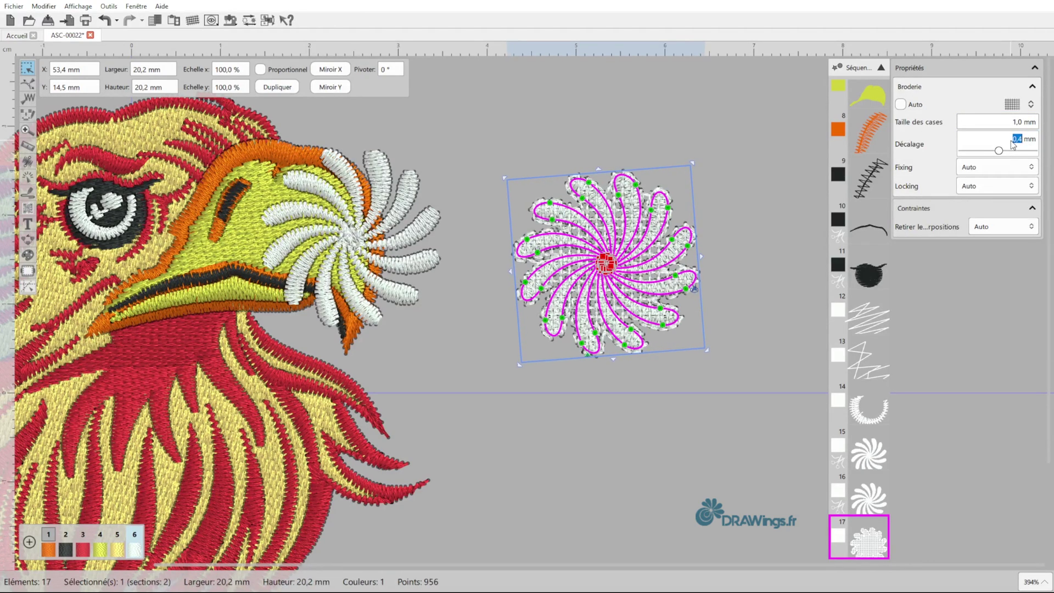
type("0,5")
key("Return")
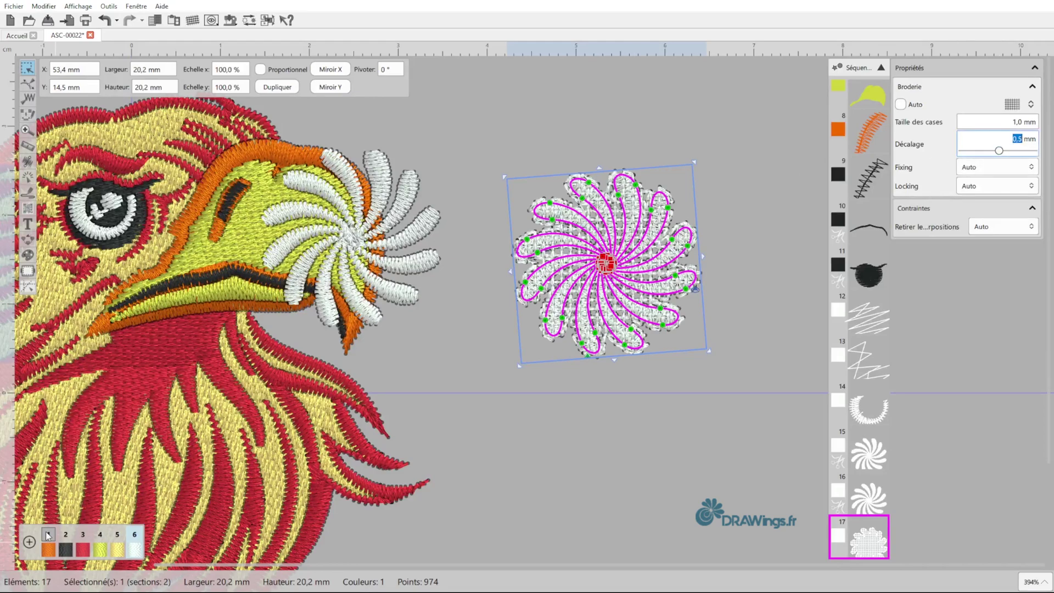
Step: Recolour the grid-filled duplicate wheel with red thread 3 and move it ahead of the white satin wheel in the stitching sequence
left_click(83, 552)
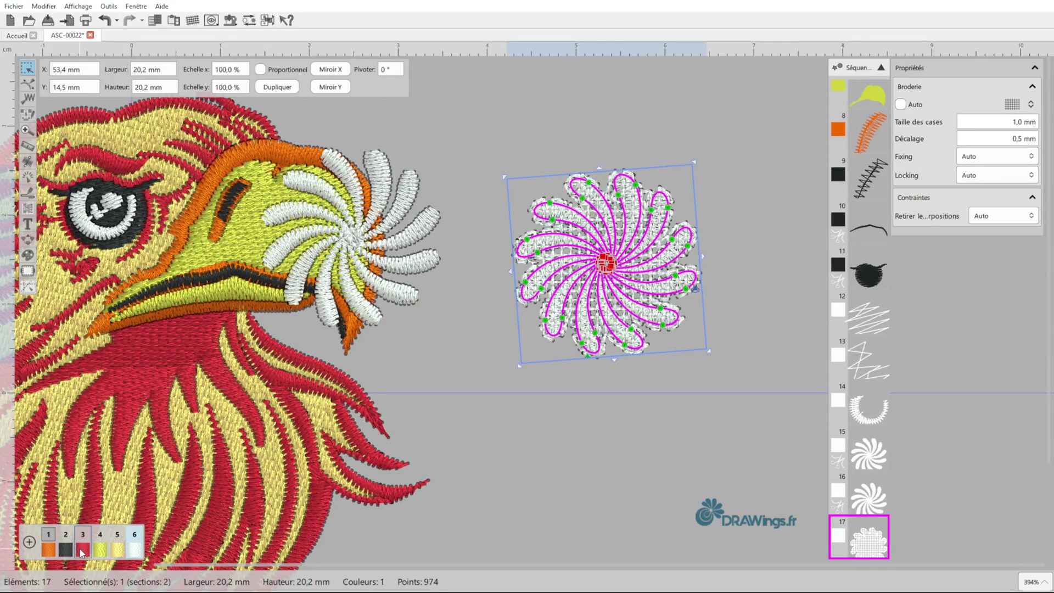
left_click(81, 551)
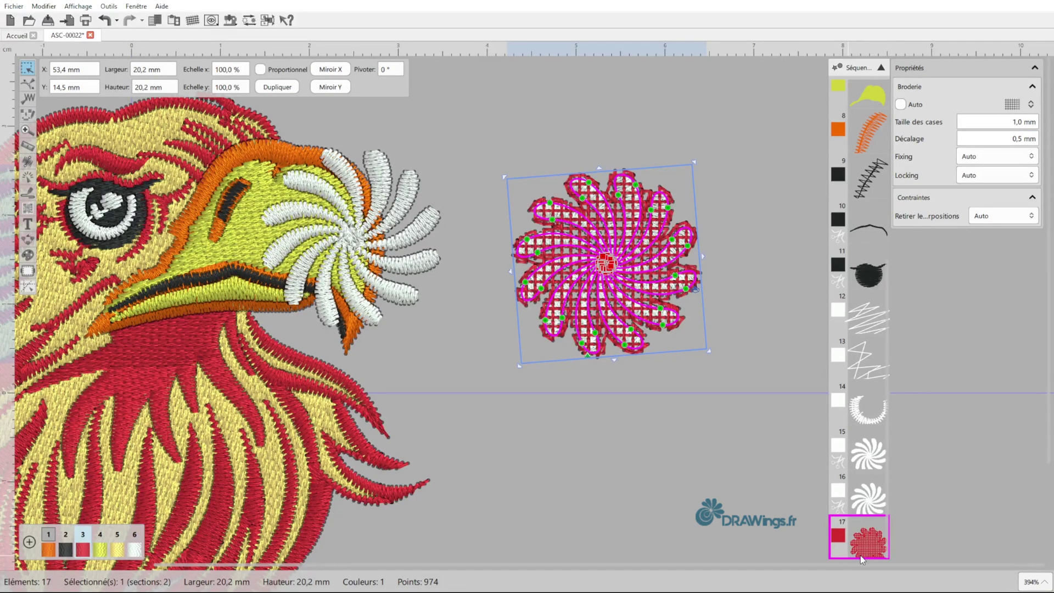
left_click_drag(873, 541, 877, 499)
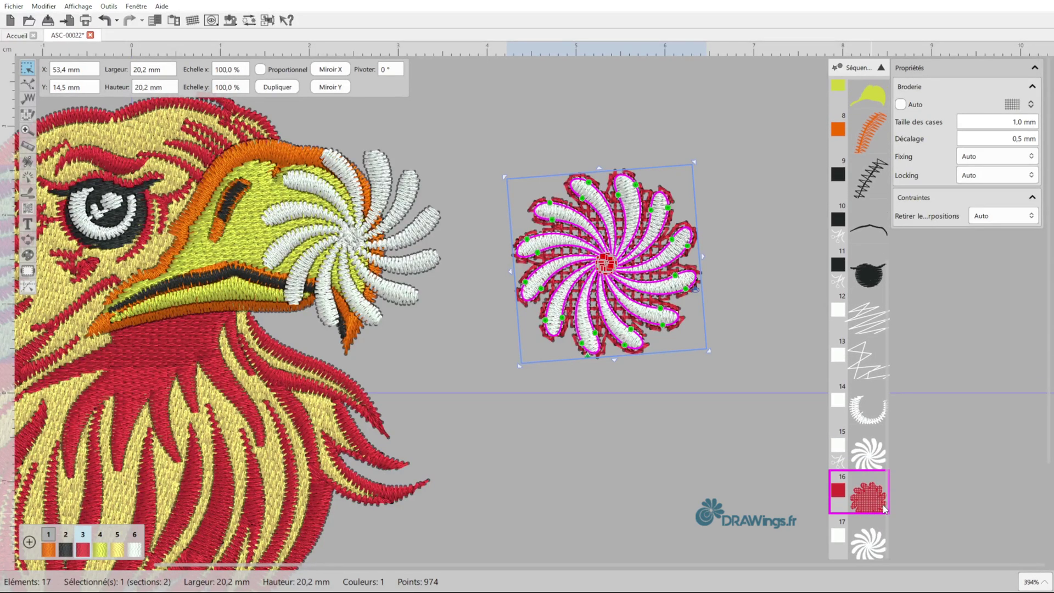
Step: Set the overlap removal constraint of the white satin wheel to Jamais so the red net beneath is kept, and inspect the stitches
left_click(859, 545)
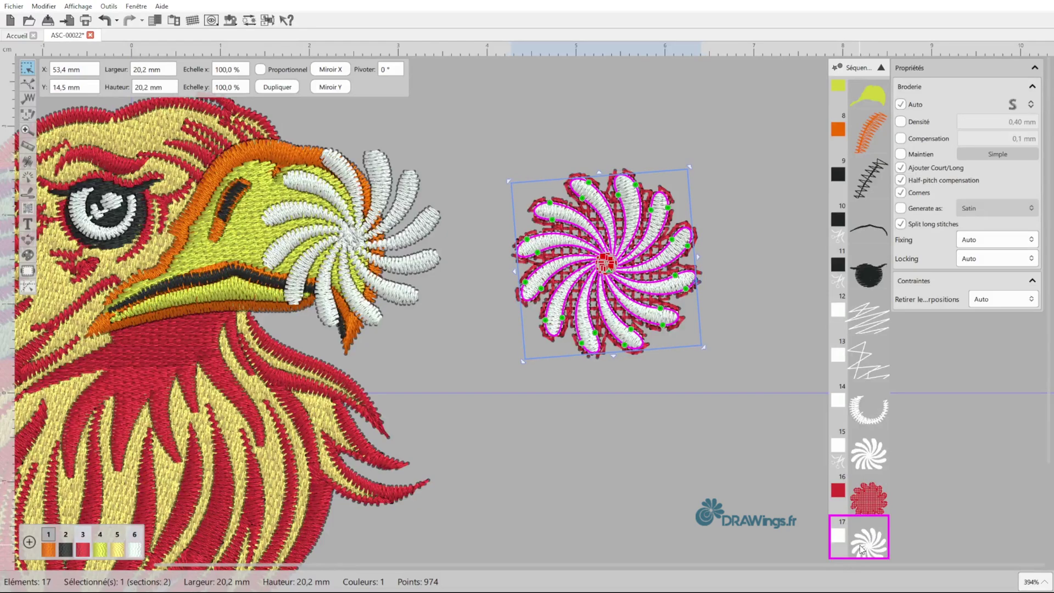
left_click(1003, 299)
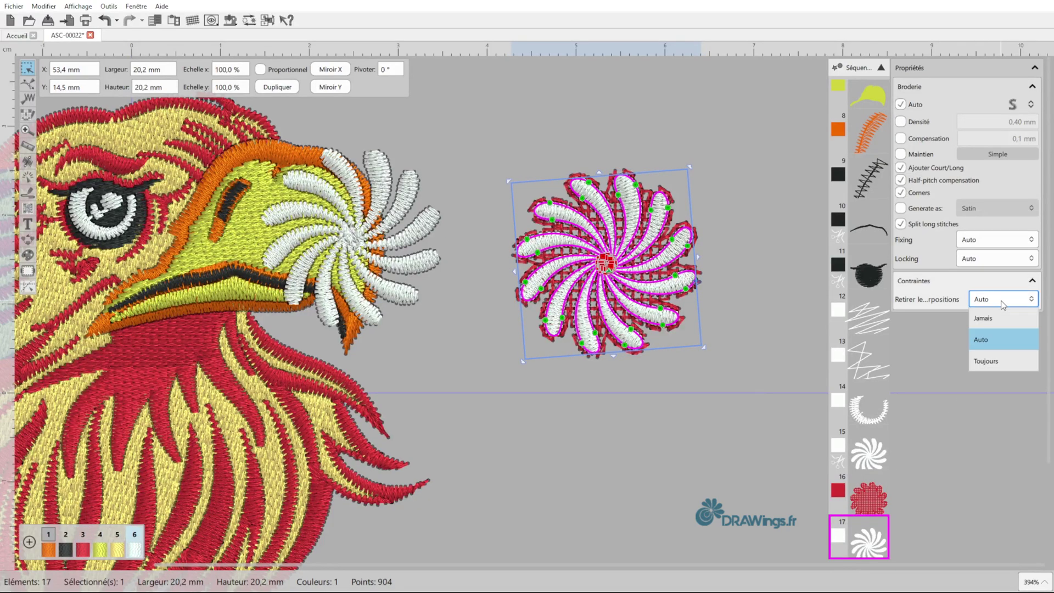
left_click(998, 324)
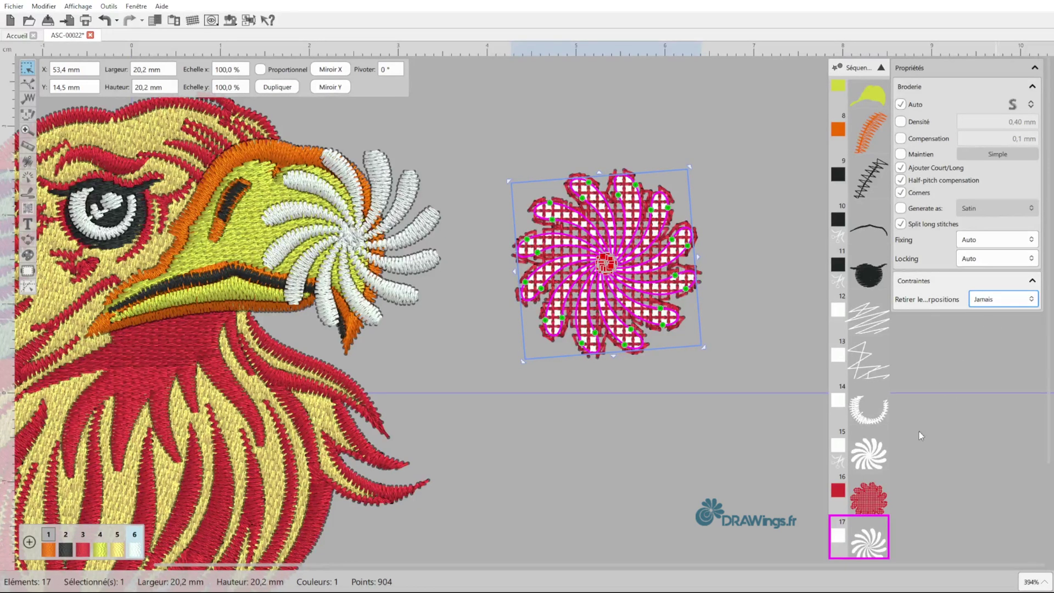
left_click(758, 378)
scroll(596, 251, "up", 3)
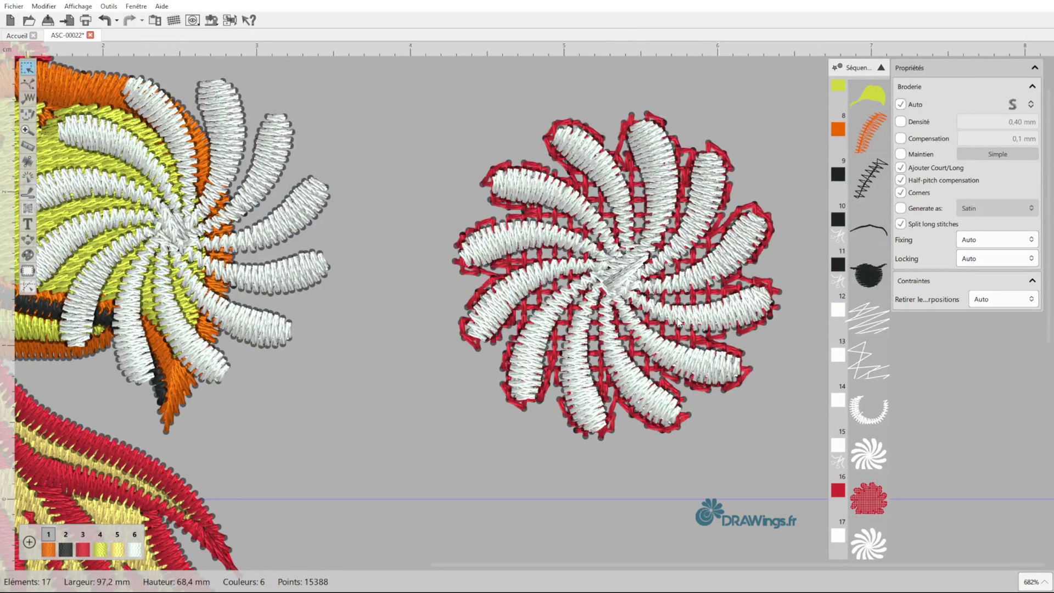
scroll(688, 268, "down", 2)
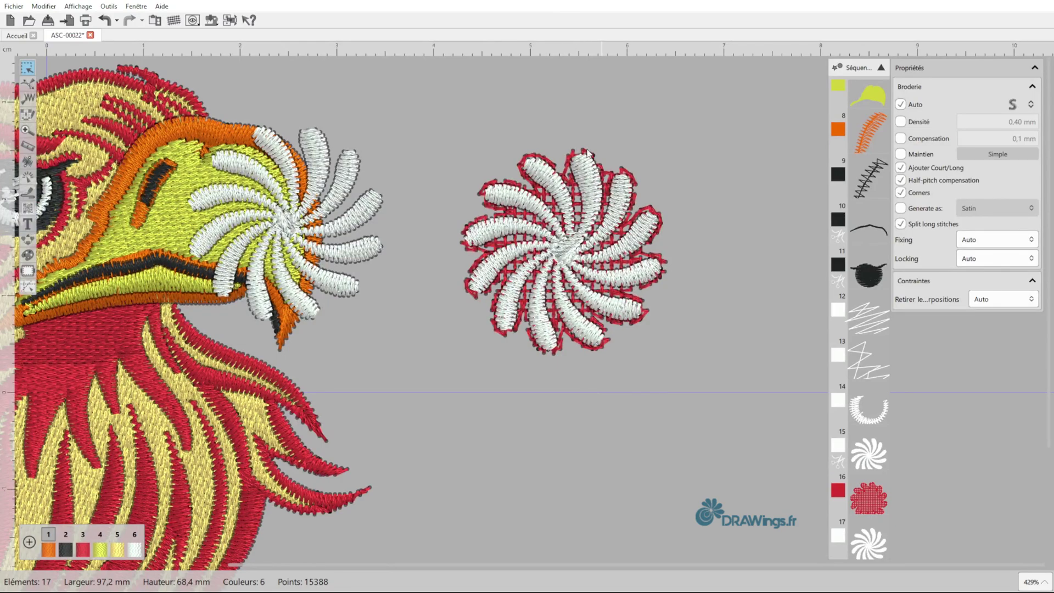
scroll(557, 204, "down", 1)
scroll(557, 204, "down", 3)
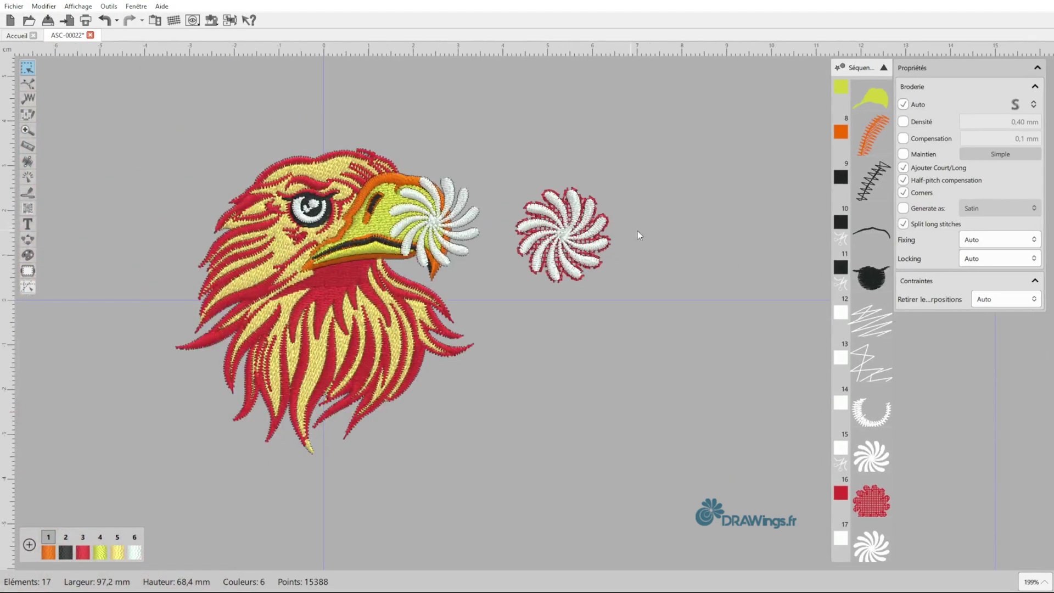